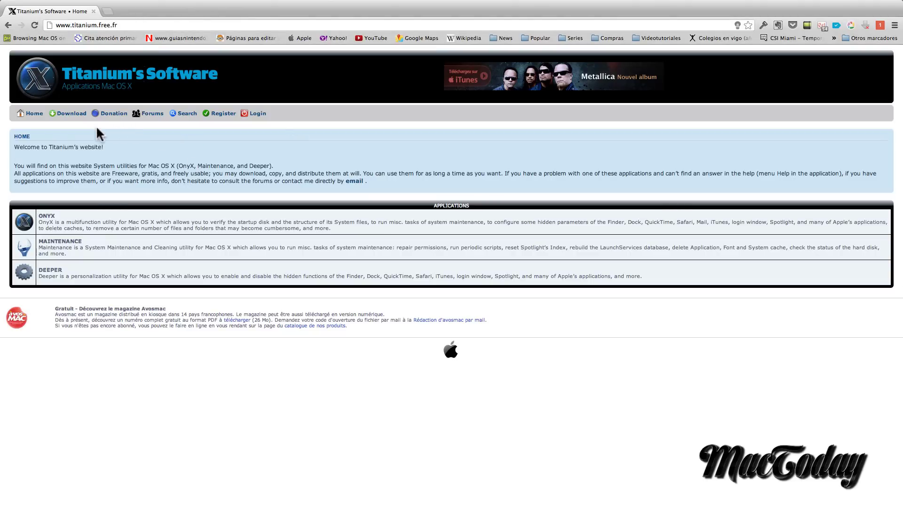
# - Open the download section of the Titanium's Software website
pyautogui.click(71, 112)
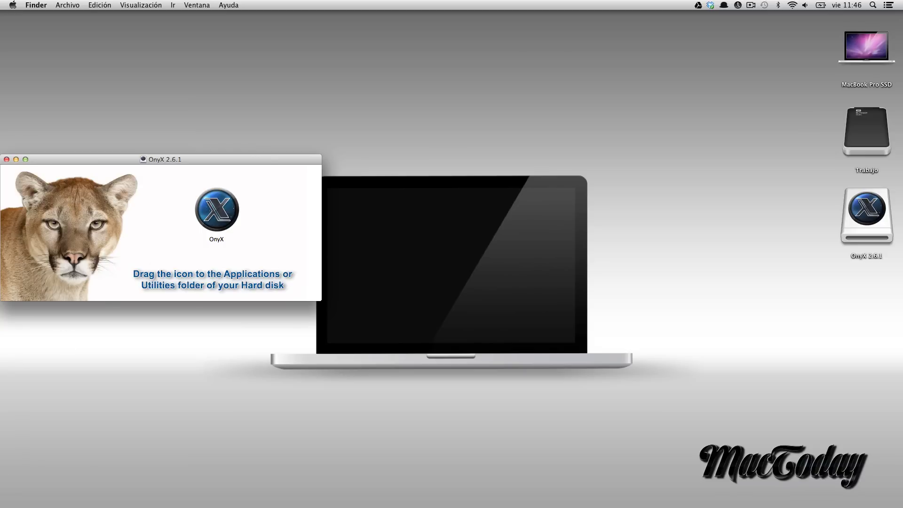
# - Switch to Finder, locate OnyX in the Aplicaciones folder, try to launch it and dismiss the security alert
pyautogui.moveTo(237, 506)
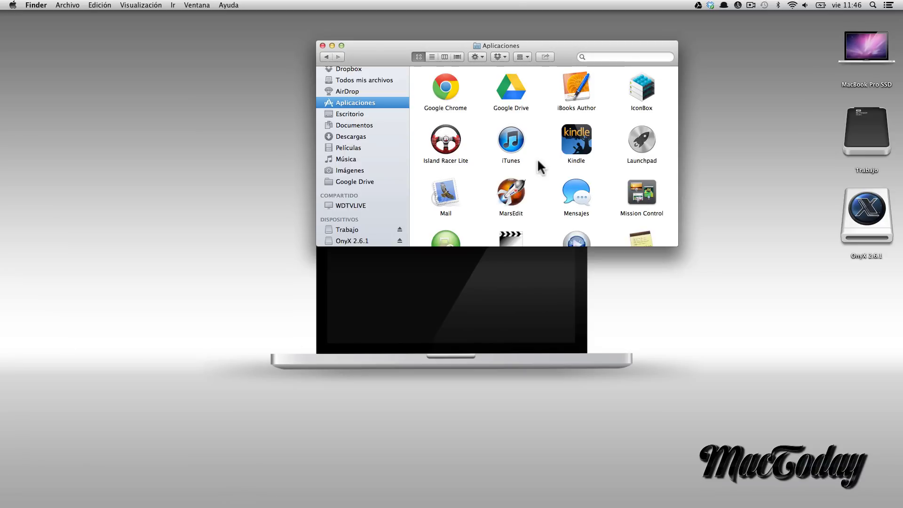
pyautogui.scroll(-3, 538, 160)
pyautogui.scroll(-5, 537, 158)
pyautogui.scroll(3, 537, 158)
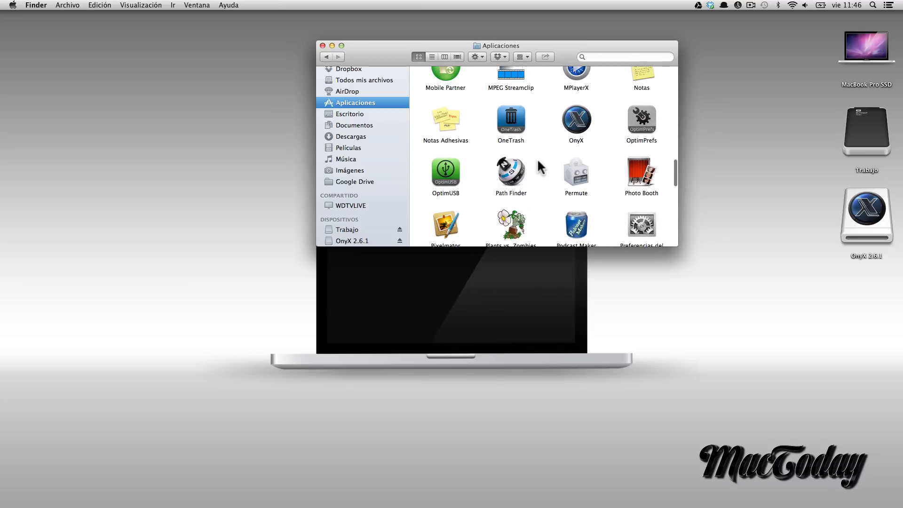
pyautogui.doubleClick(571, 128)
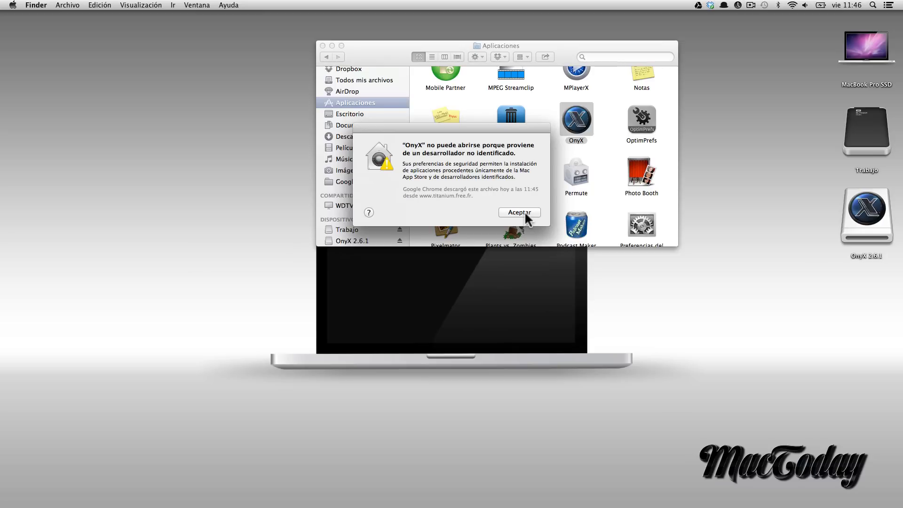
pyautogui.click(524, 213)
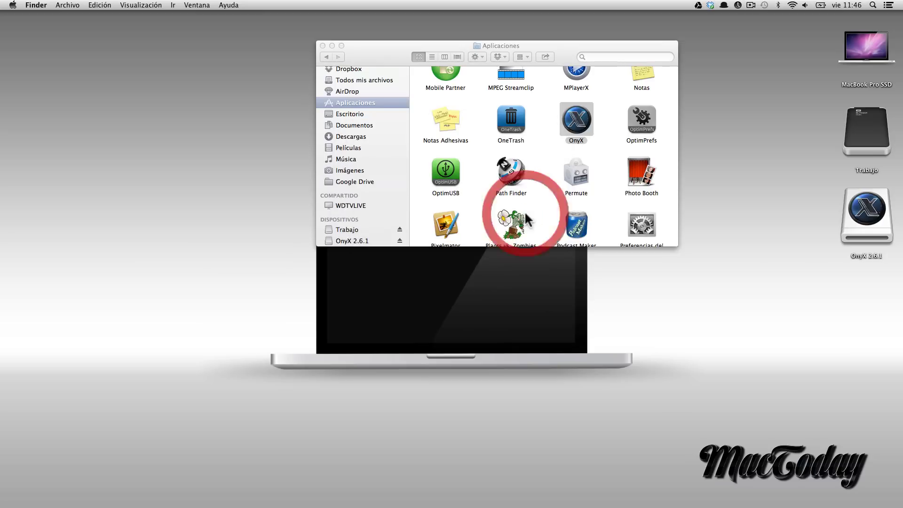
# - Open OnyX by overriding the unidentified-developer block, ejecting the OnyX 2.6.1 disk image and closing the Aplicaciones window
pyautogui.rightClick(575, 122)
pyautogui.click(591, 117)
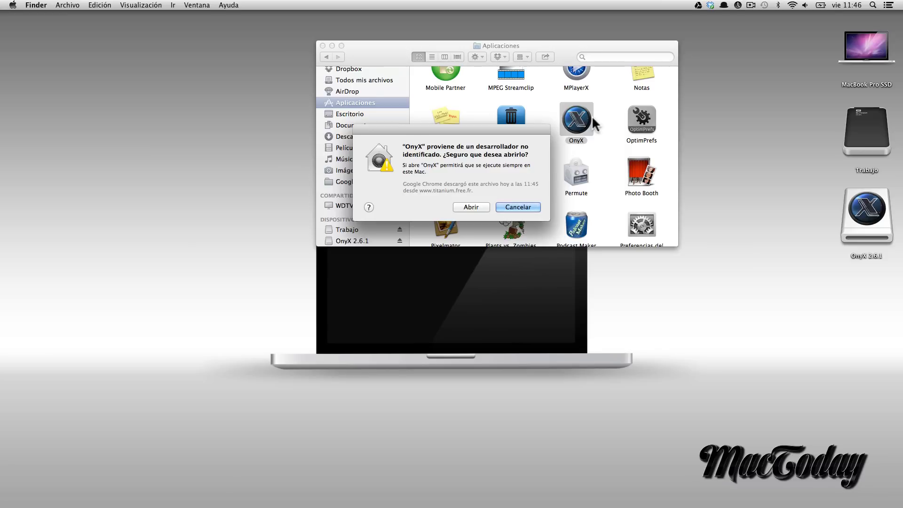
pyautogui.click(867, 217)
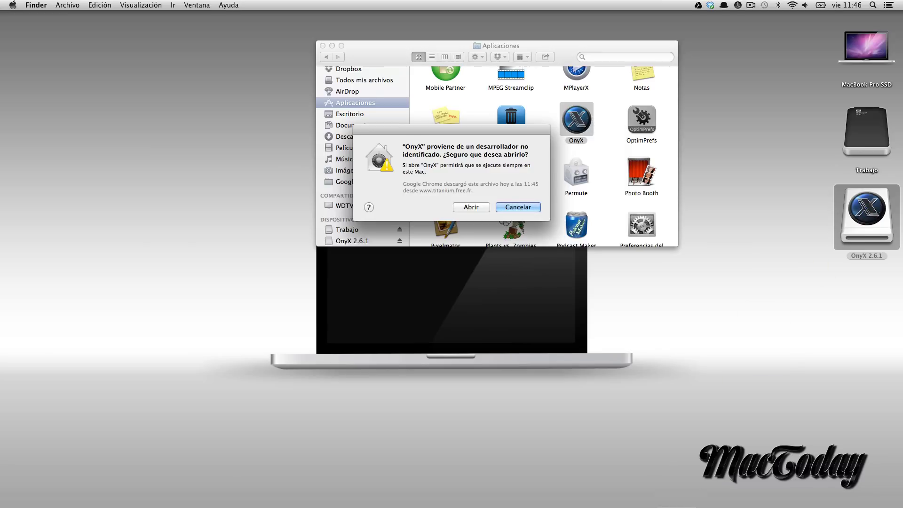
pyautogui.moveTo(866, 216); pyautogui.dragTo(666, 499)
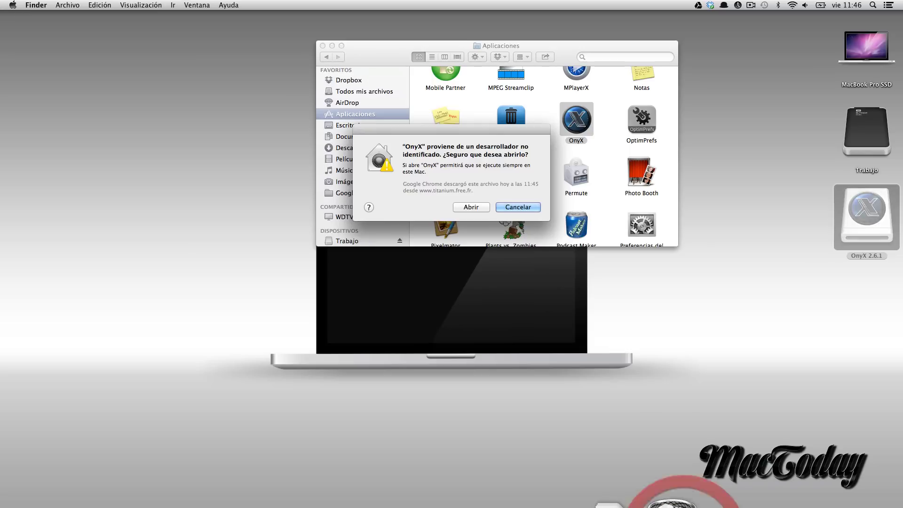
pyautogui.click(465, 207)
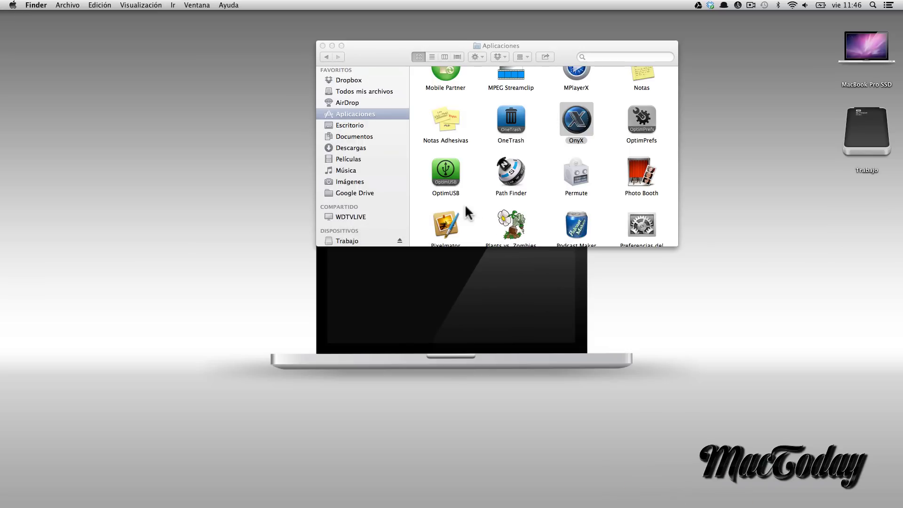
pyautogui.click(323, 45)
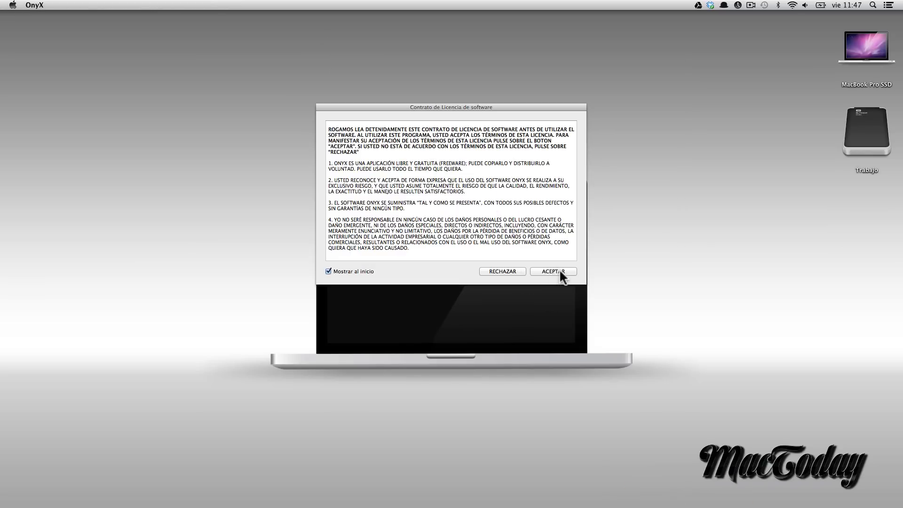
# - Accept the OnyX software licence agreement and continue with the S.M.A.R.T. status check
pyautogui.click(560, 271)
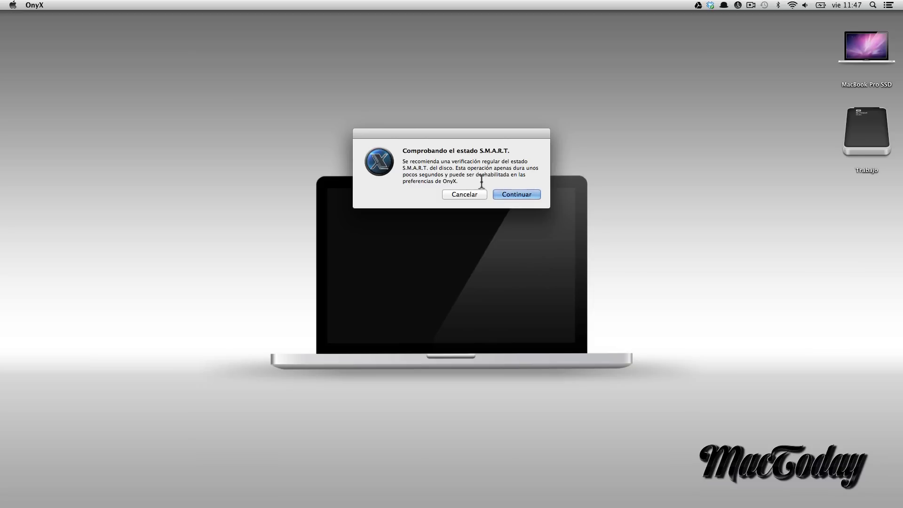
pyautogui.click(523, 192)
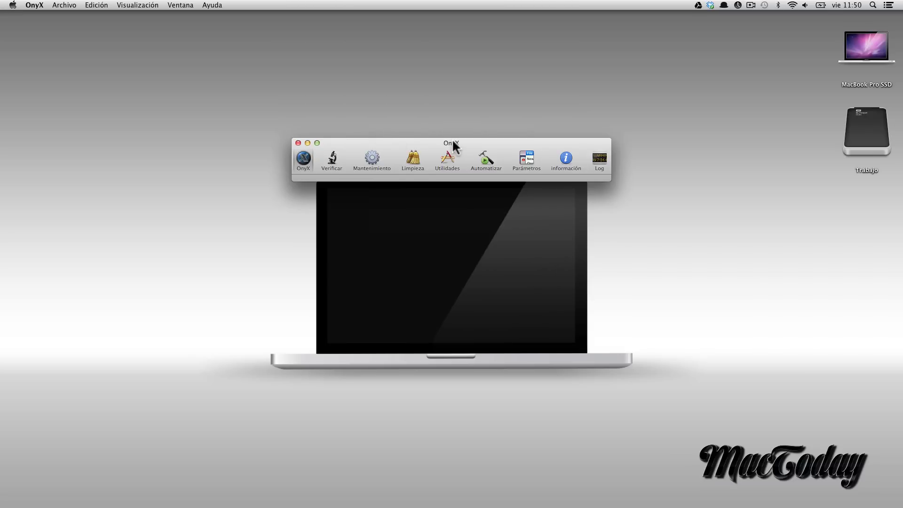
# - Move the OnyX window higher on the desktop and look through its sections from Verificar to Información
pyautogui.moveTo(452, 139); pyautogui.dragTo(445, 55)
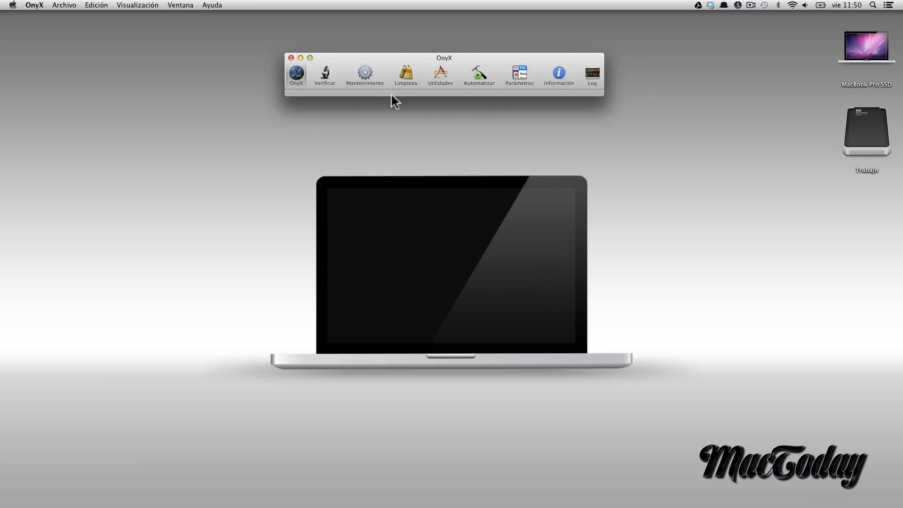
pyautogui.click(324, 75)
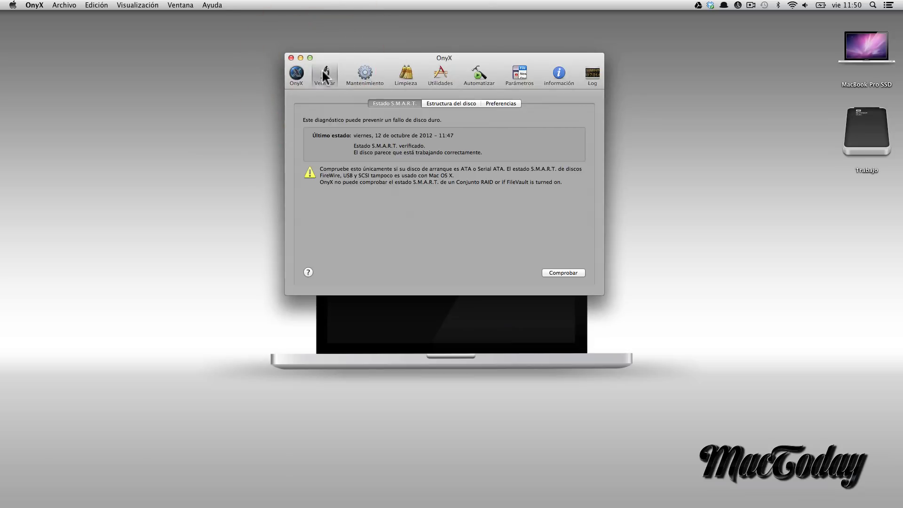
pyautogui.click(356, 72)
pyautogui.click(404, 74)
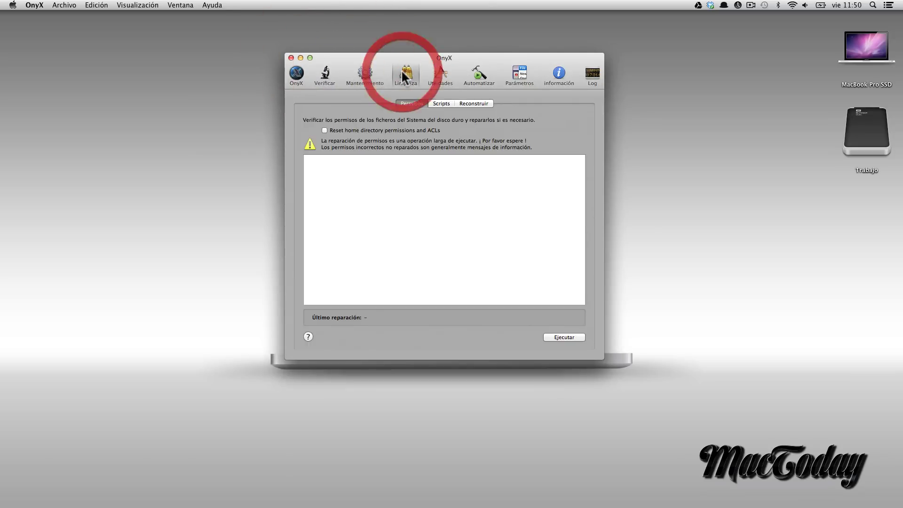
pyautogui.click(440, 74)
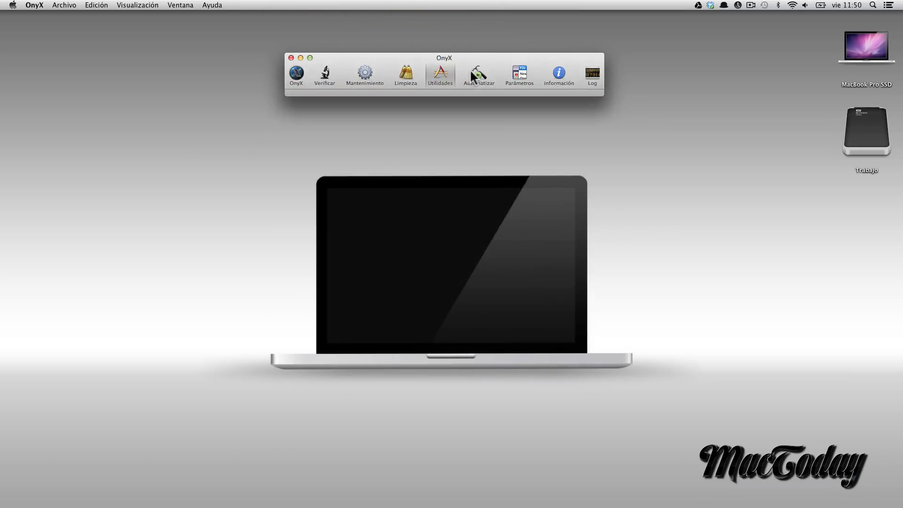
pyautogui.click(475, 74)
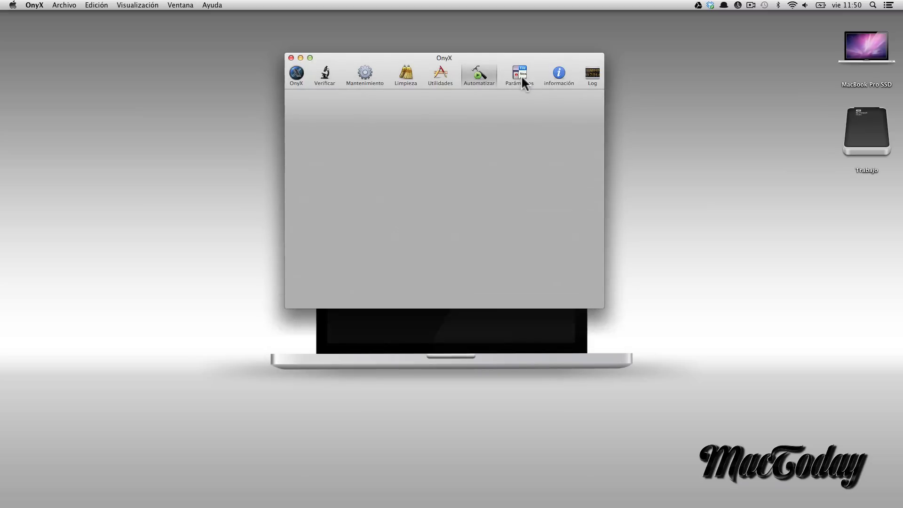
pyautogui.click(521, 74)
pyautogui.click(557, 72)
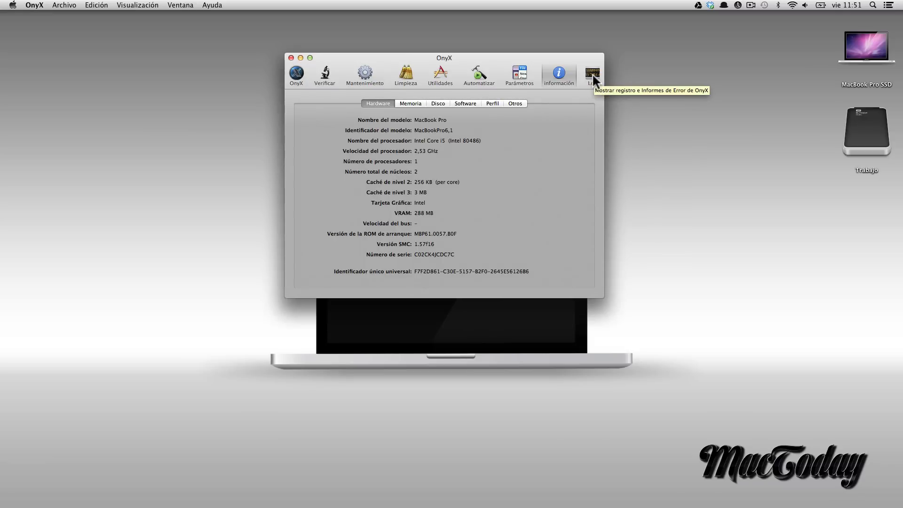
# - Review the startup disk's S.M.A.R.T. status and the disk structure verification log in the Verificar section
pyautogui.click(322, 74)
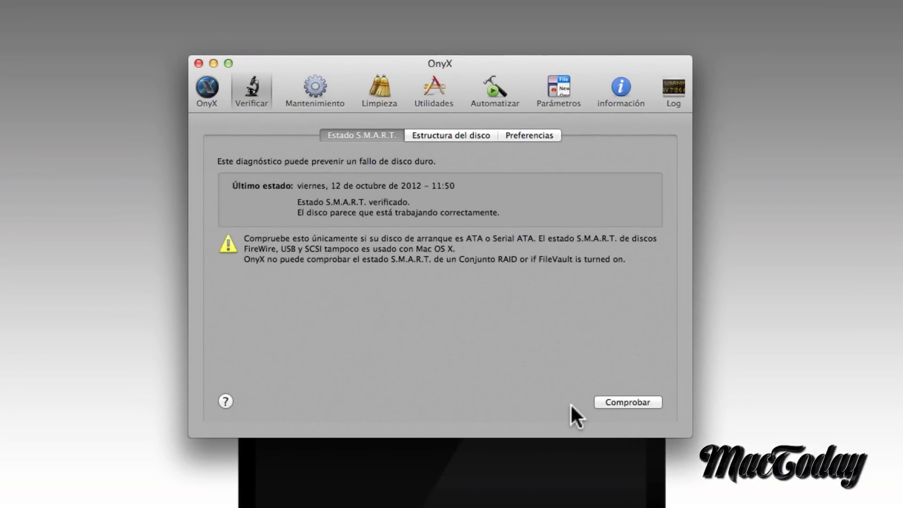
pyautogui.click(468, 135)
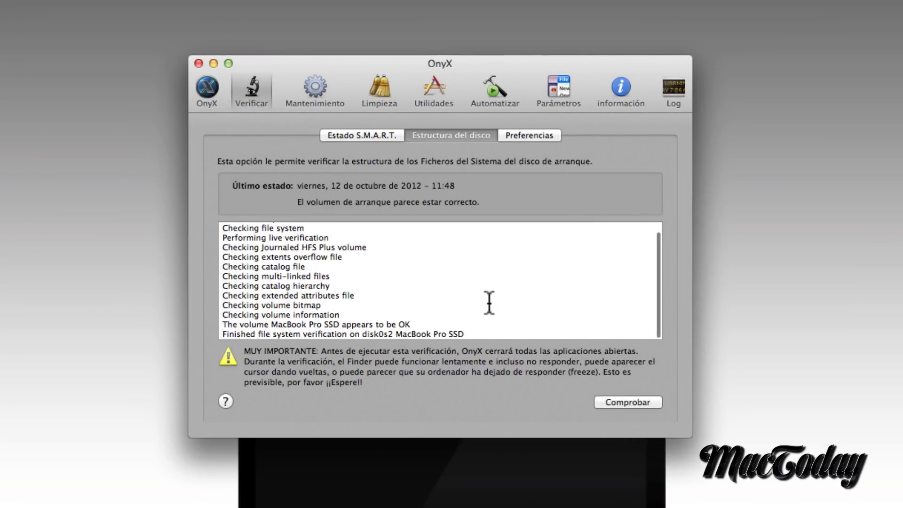
pyautogui.scroll(-2, 489, 302)
pyautogui.scroll(2, 489, 302)
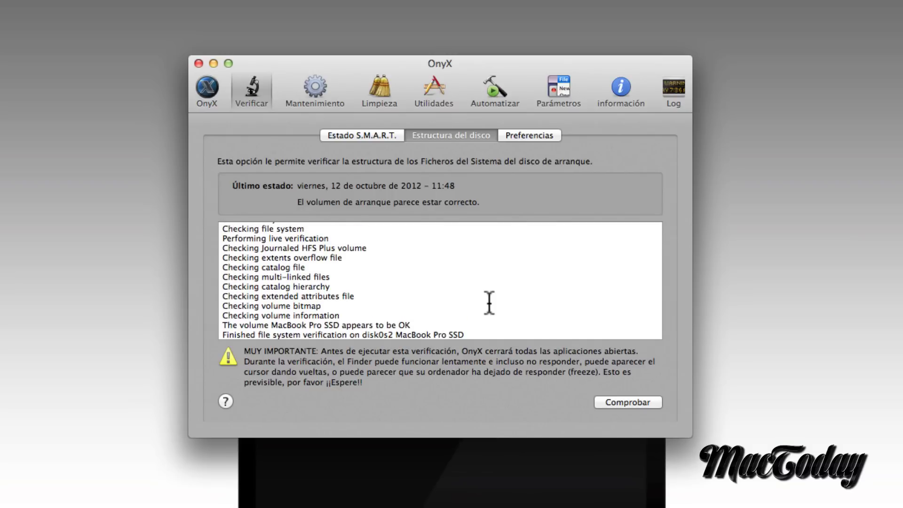
# - Verify the syntax of the user and system preference files and look through the list of checked files
pyautogui.click(535, 135)
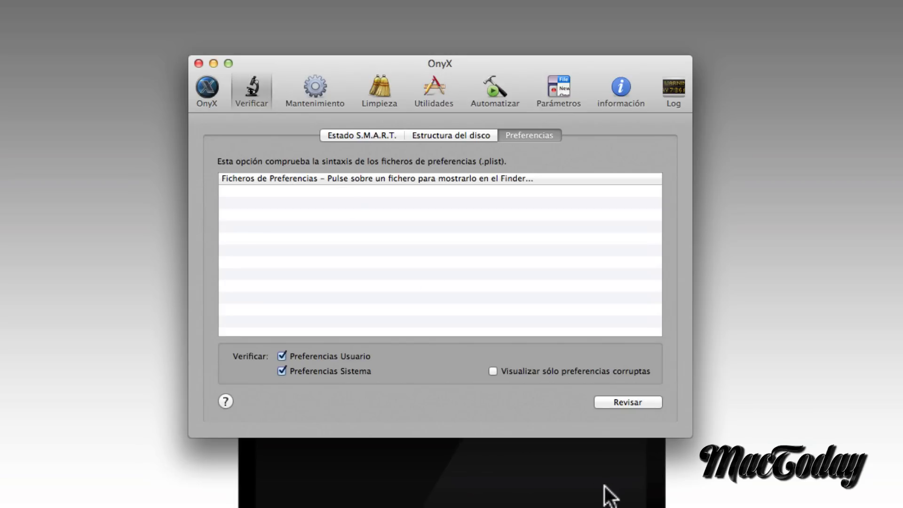
pyautogui.click(627, 403)
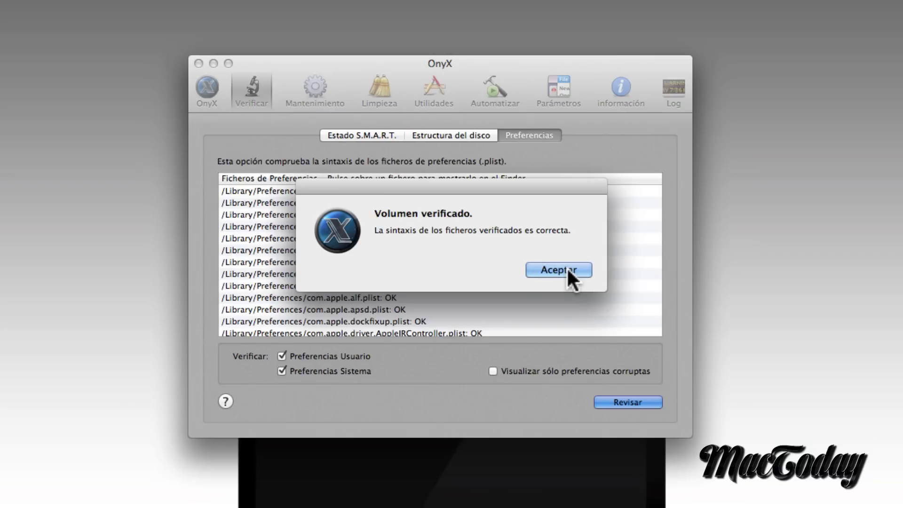
pyautogui.click(567, 269)
pyautogui.scroll(-15, 440, 325)
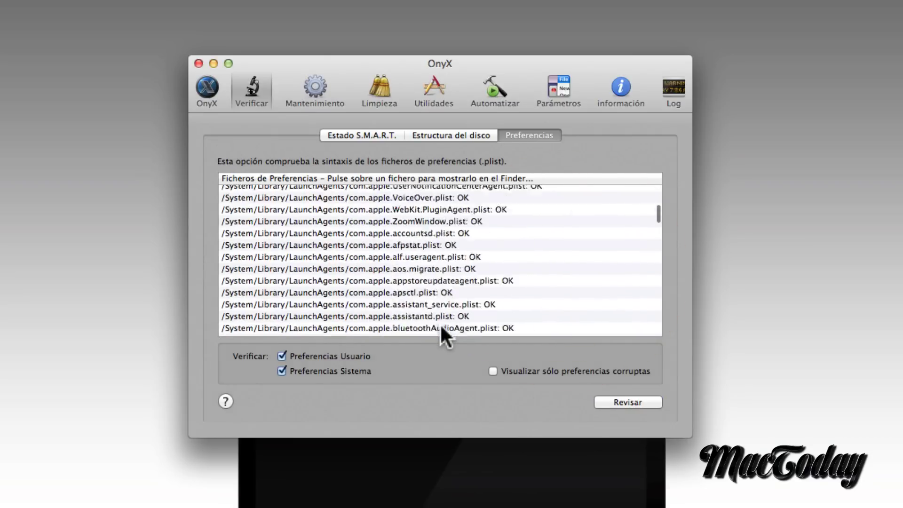
pyautogui.scroll(-15, 441, 326)
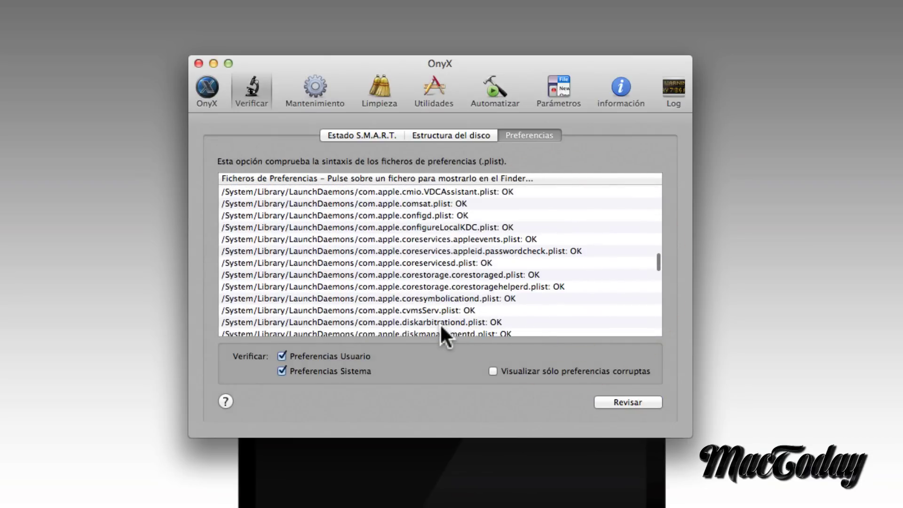
pyautogui.scroll(4, 440, 326)
# - Limit the preference check to showing only corrupt preferences and run the verification again
pyautogui.click(495, 368)
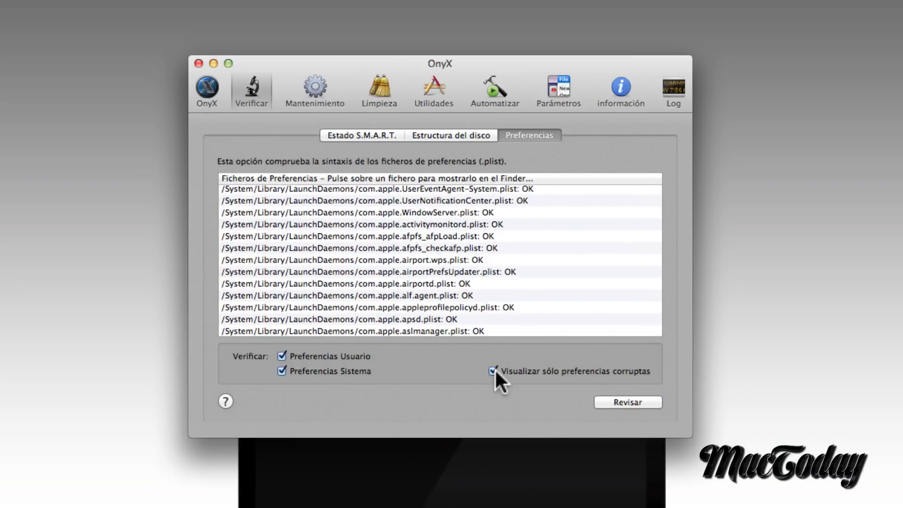
pyautogui.scroll(-15, 452, 311)
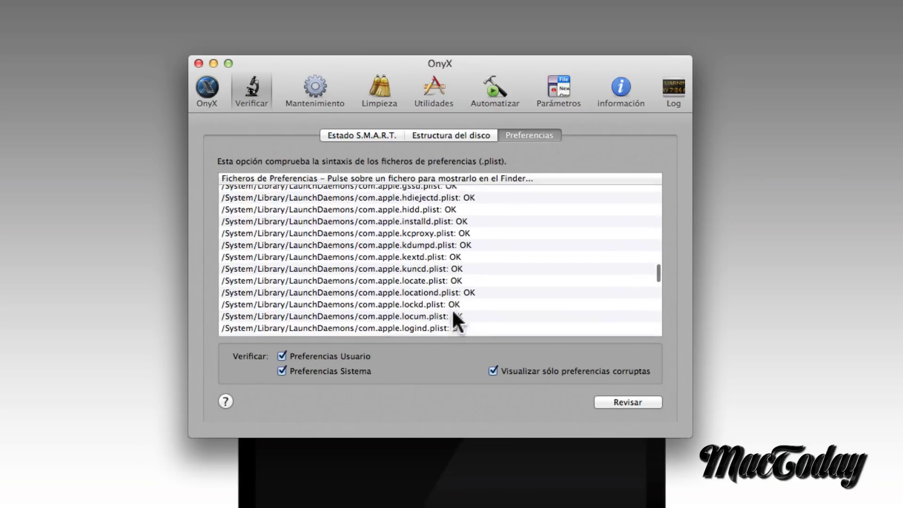
pyautogui.click(646, 402)
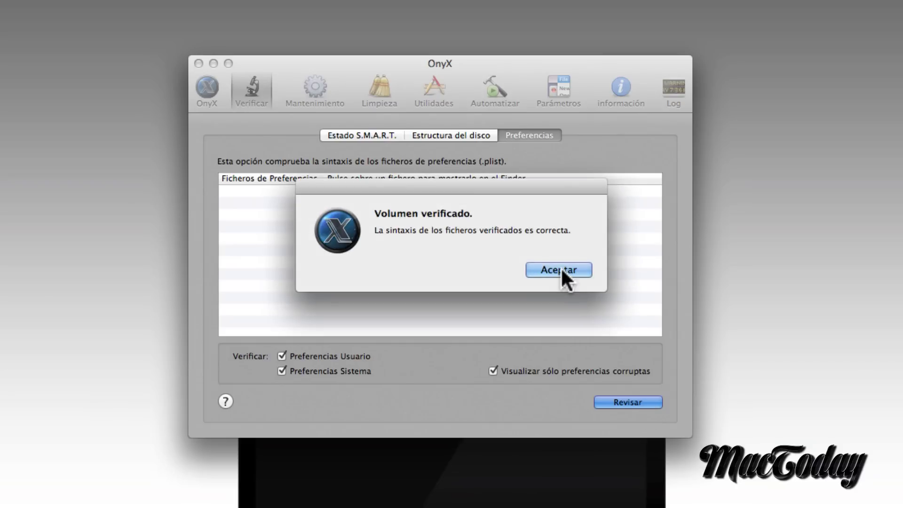
pyautogui.click(560, 267)
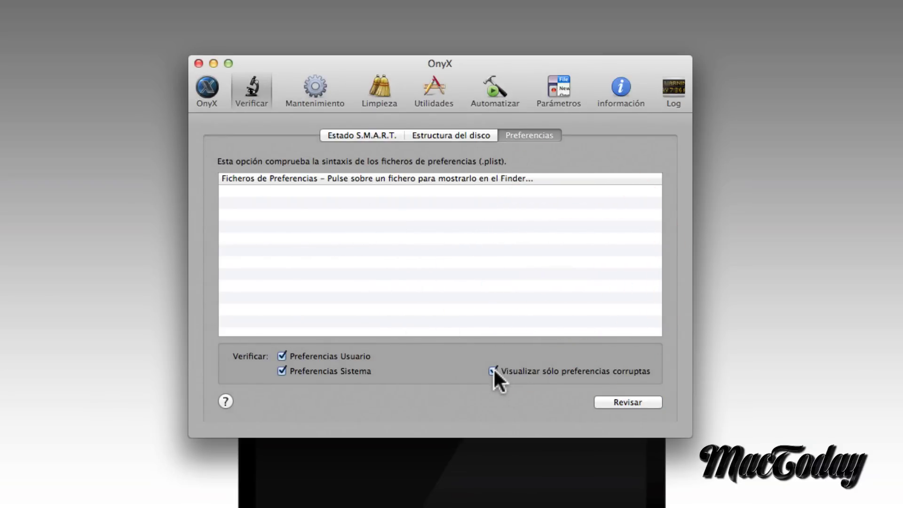
# - Review the permissions, scripts and rebuild options in the Mantenimiento section
pyautogui.click(316, 90)
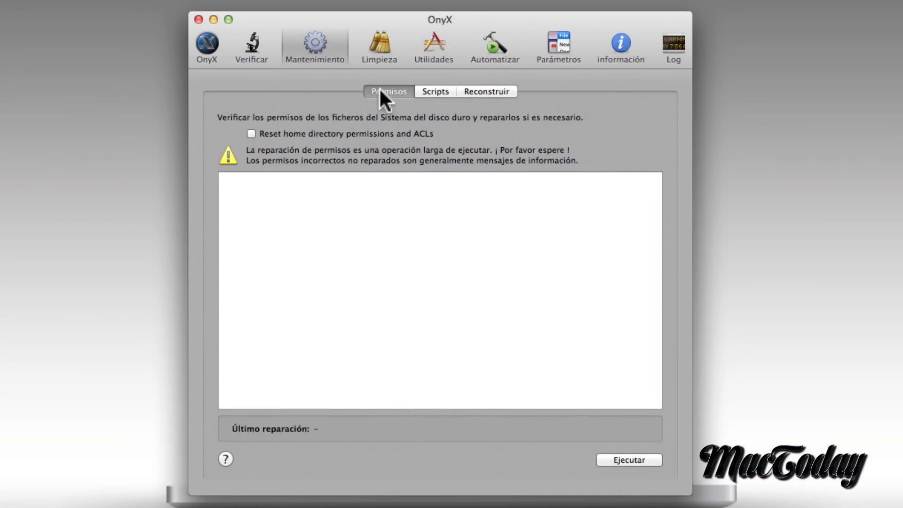
pyautogui.click(425, 92)
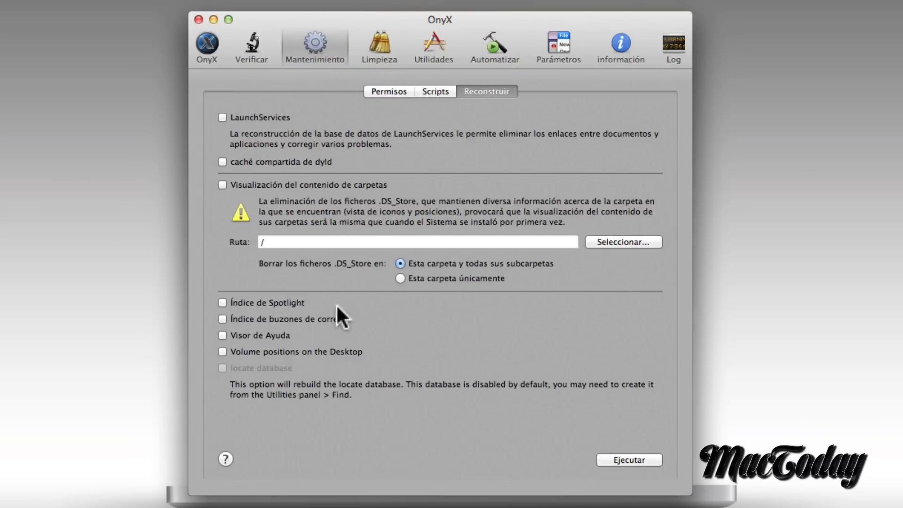
pyautogui.click(380, 92)
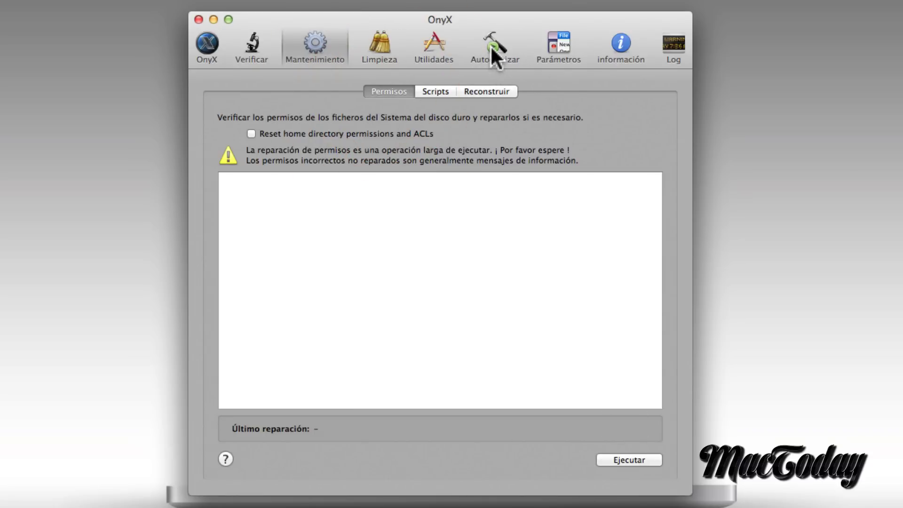
# - Review the Limpieza options for system, user, internet, fonts, logs and other items
pyautogui.click(382, 41)
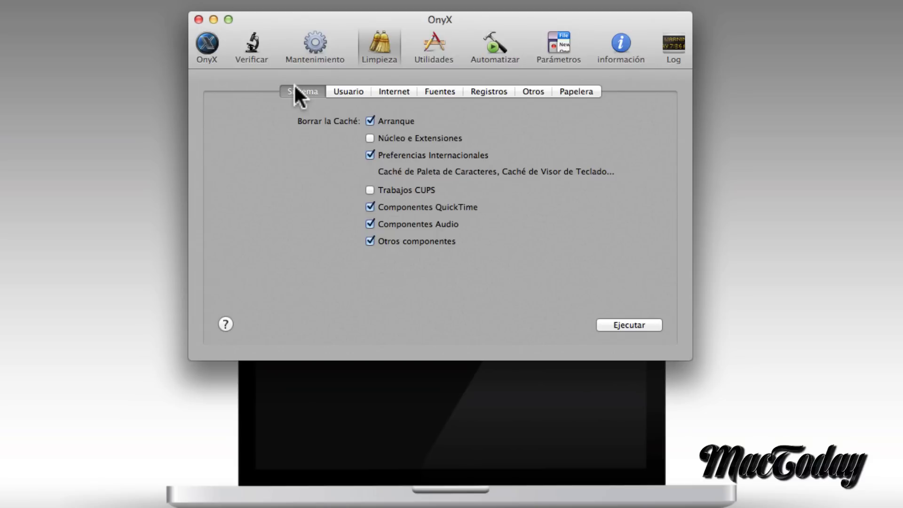
pyautogui.click(349, 90)
pyautogui.click(396, 89)
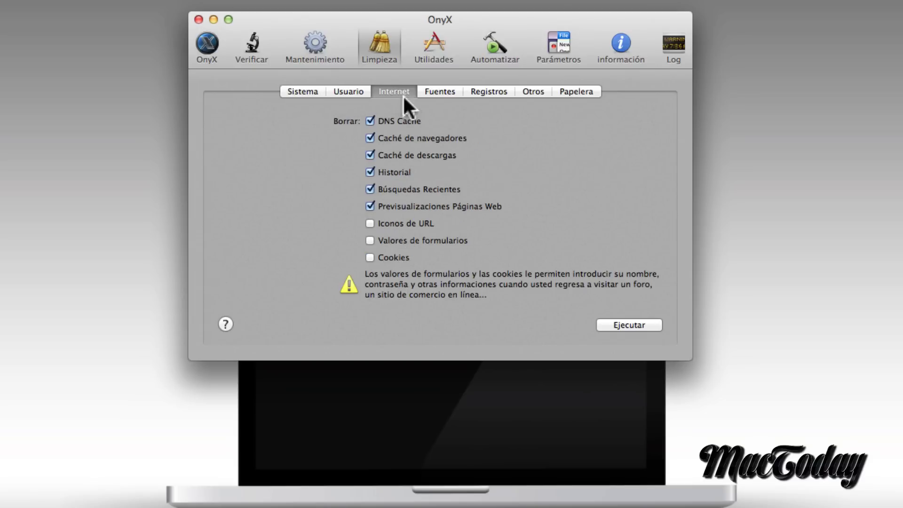
pyautogui.click(445, 89)
pyautogui.click(489, 92)
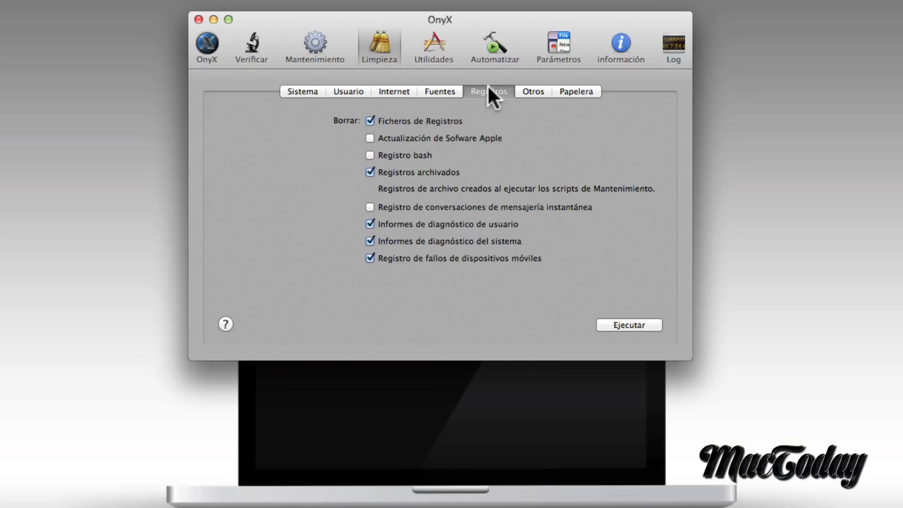
pyautogui.click(536, 90)
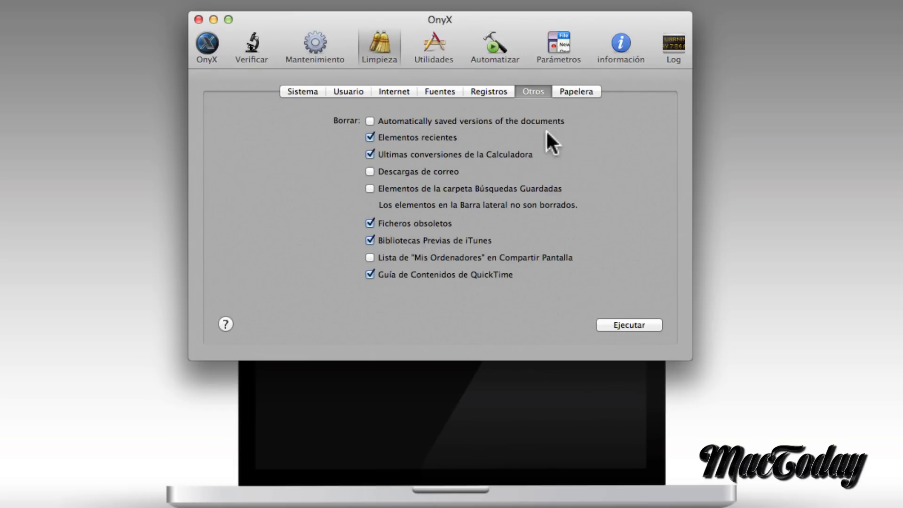
# - Empty the Trash of all connected volumes with Borrado seguro, and switch the deletion option back to Borrado
pyautogui.click(573, 88)
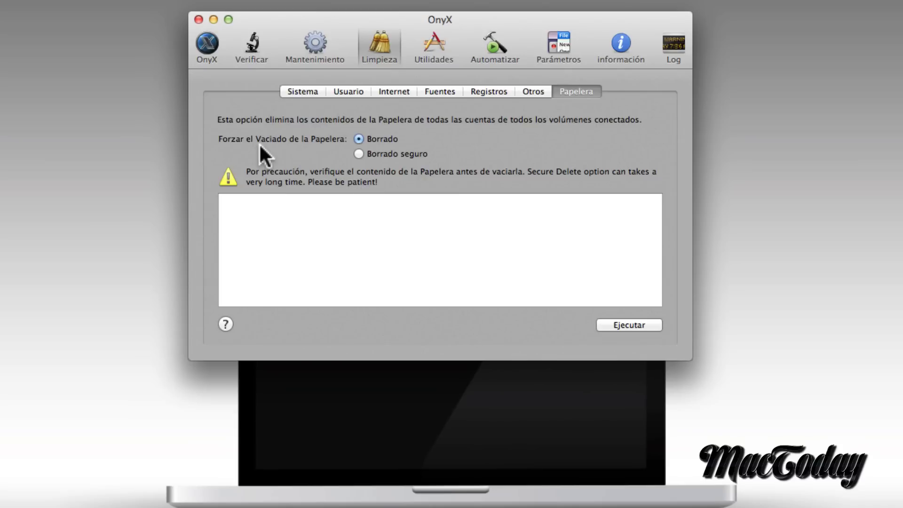
pyautogui.click(403, 153)
pyautogui.click(635, 323)
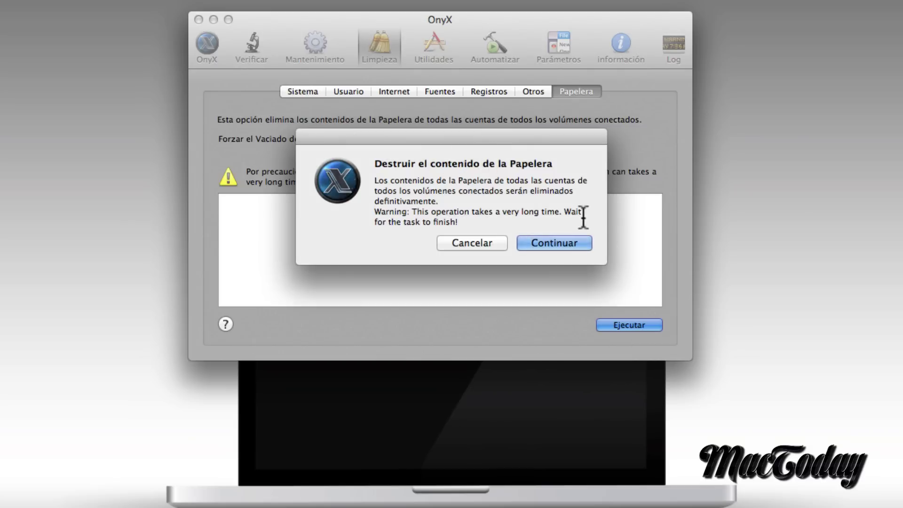
pyautogui.click(561, 242)
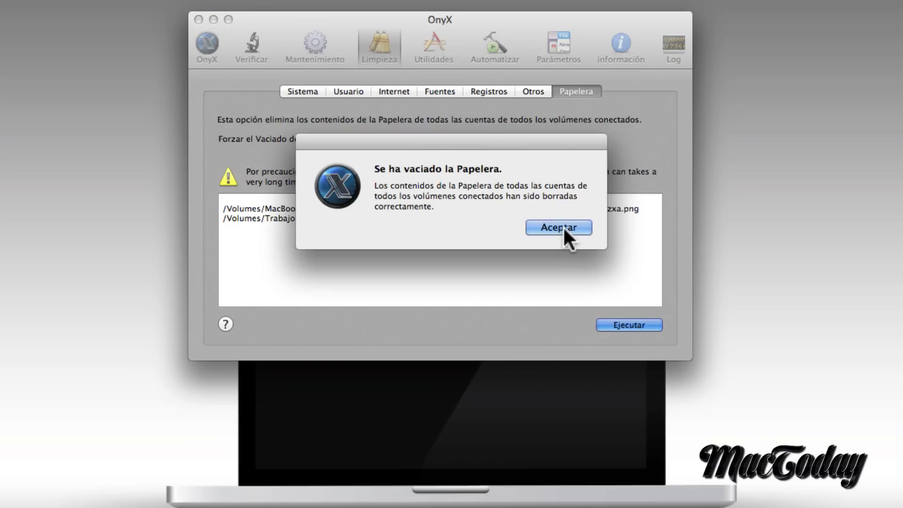
pyautogui.click(565, 229)
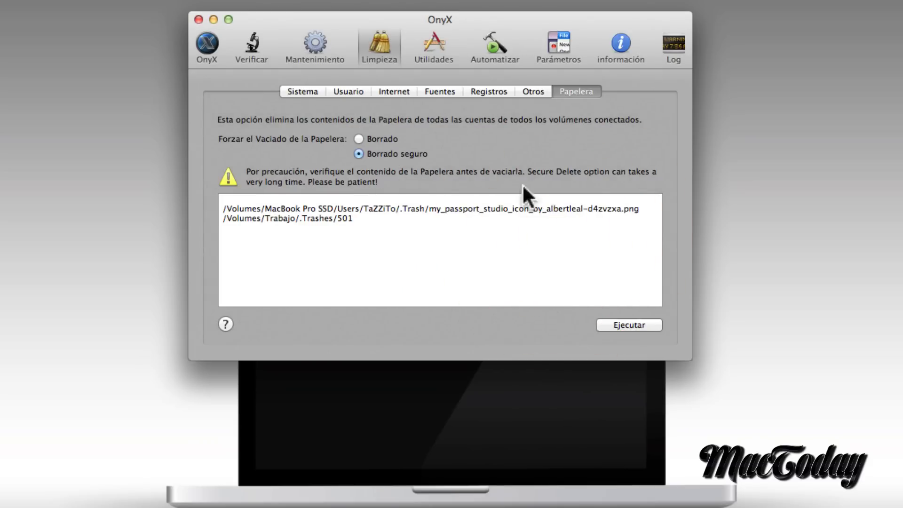
pyautogui.click(383, 139)
# - Review the Unix manual pages and the file search database tools in the Utilidades section
pyautogui.click(433, 47)
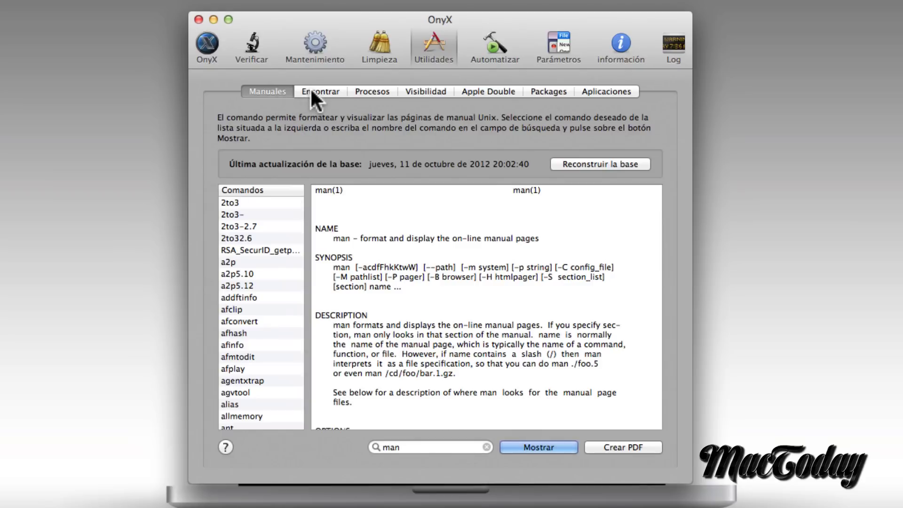
pyautogui.click(310, 87)
pyautogui.click(267, 91)
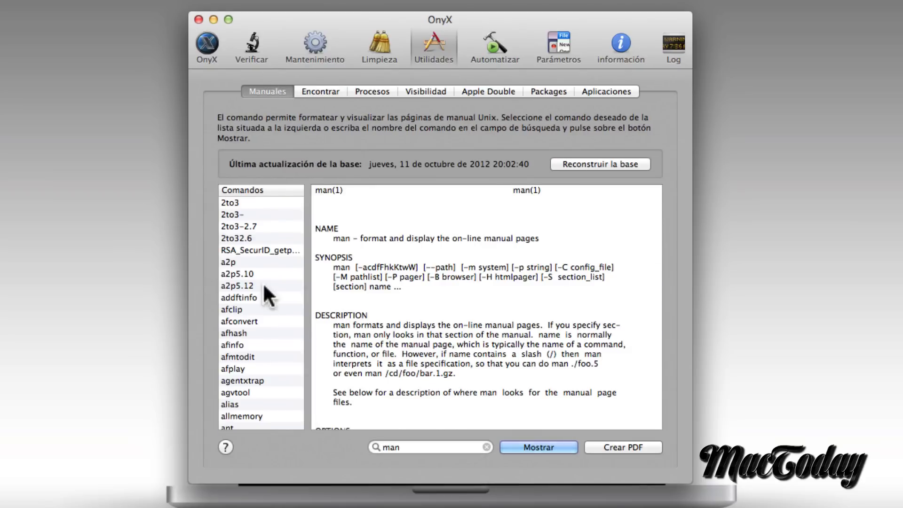
pyautogui.click(323, 91)
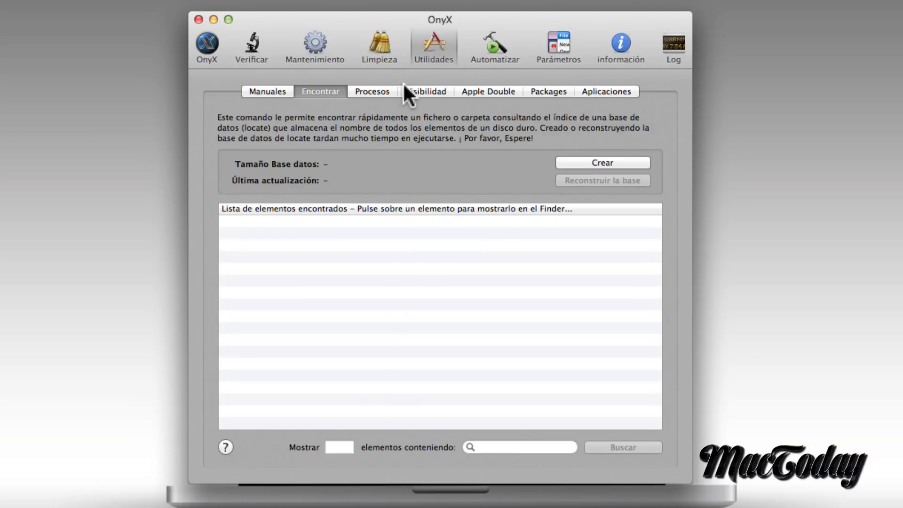
# - Activate the process log in Procesos to show its recorded entries, and deactivate it again
pyautogui.click(374, 90)
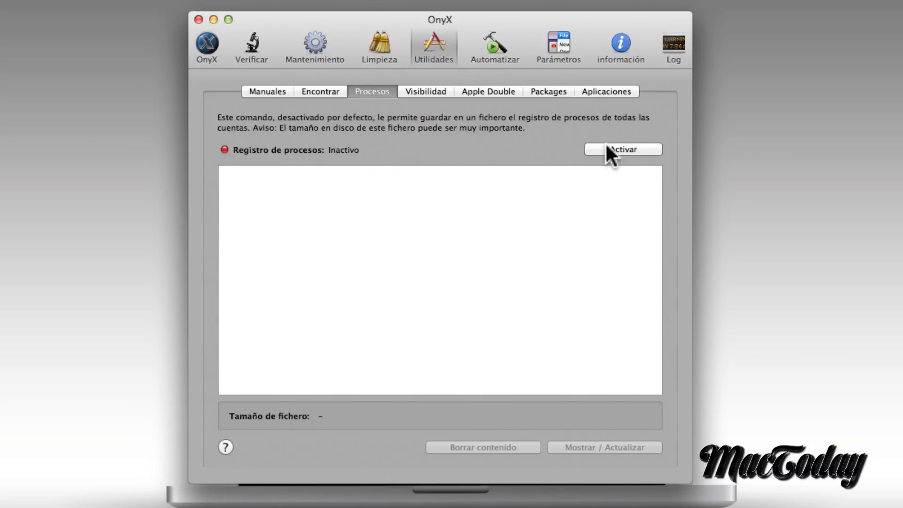
pyautogui.click(619, 151)
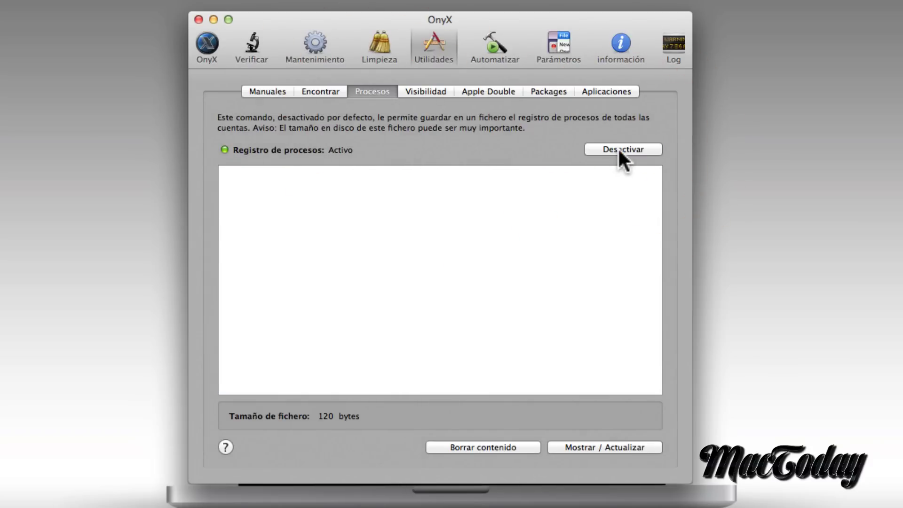
pyautogui.click(593, 452)
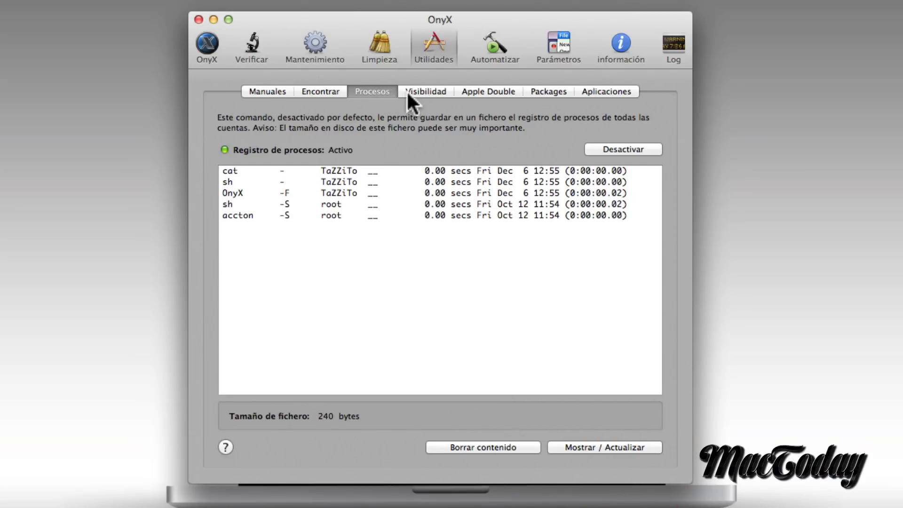
pyautogui.click(608, 146)
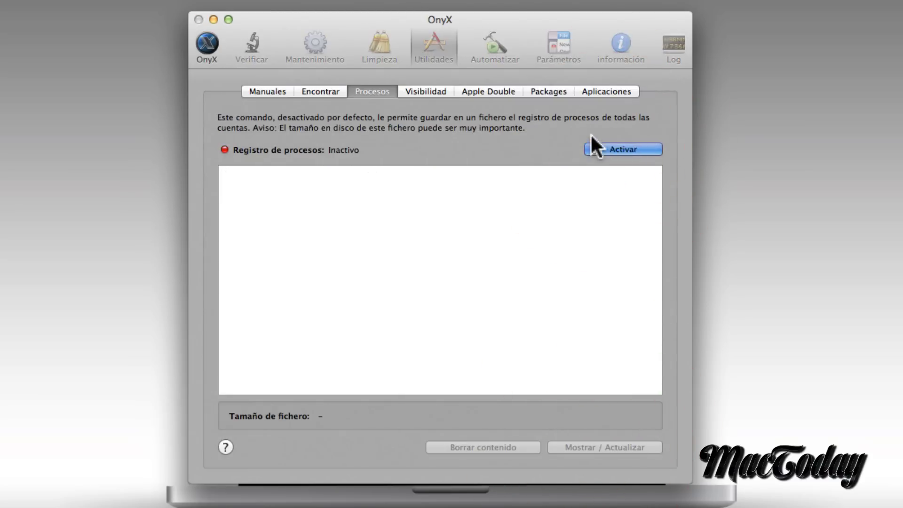
# - Review the Visibilidad, Apple Double, Packages and Aplicaciones utilities, and close the Finder window that covers OnyX
pyautogui.click(422, 92)
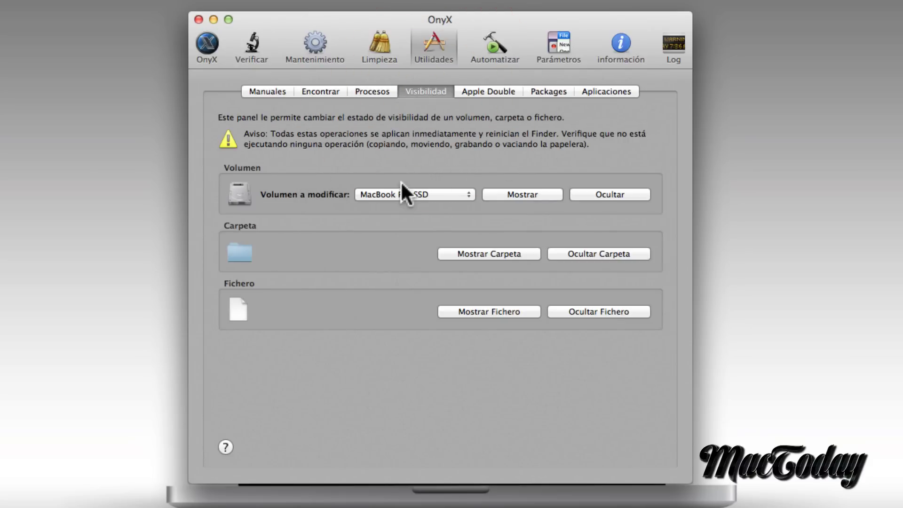
pyautogui.click(486, 91)
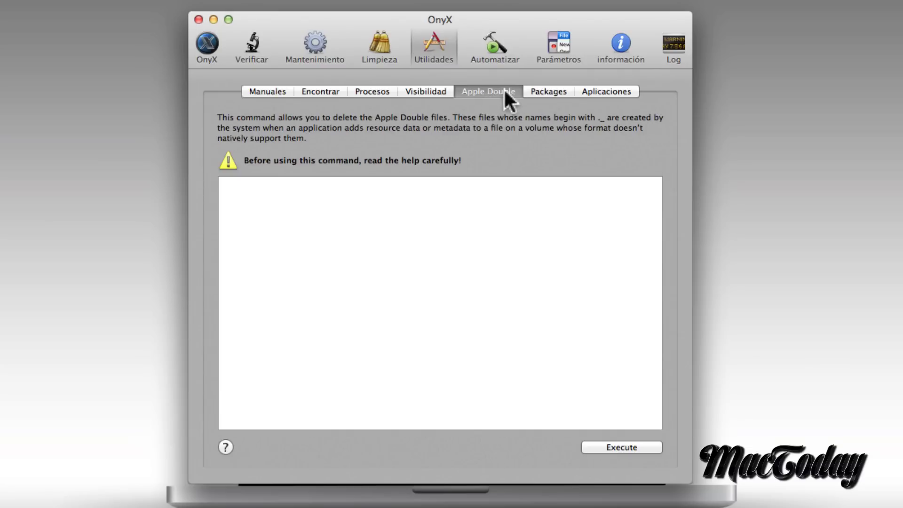
pyautogui.click(568, 89)
pyautogui.click(619, 91)
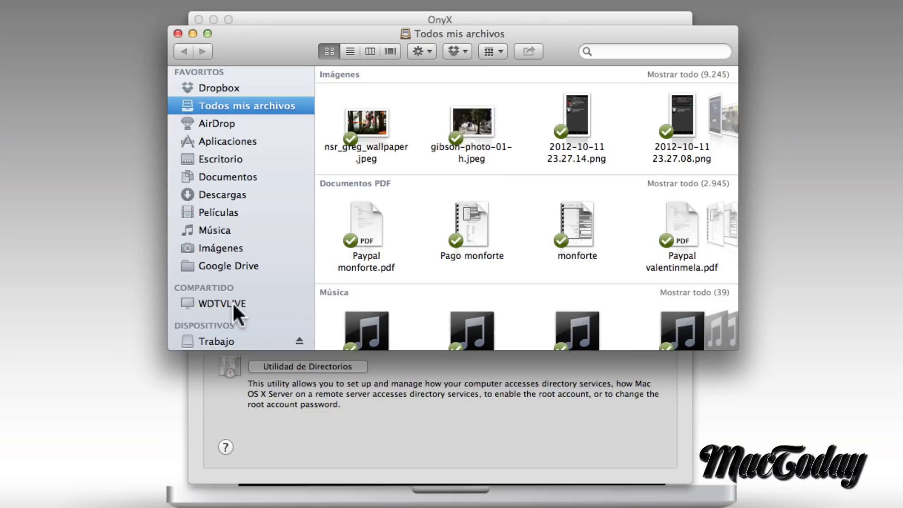
pyautogui.click(177, 33)
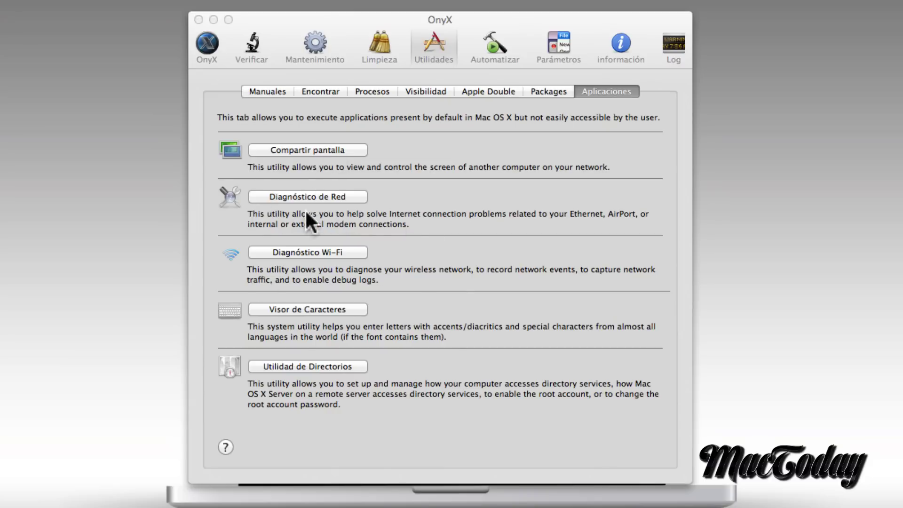
# - Open the Visor de Caracteres from the hidden applications list to view it, and close it
pyautogui.click(336, 306)
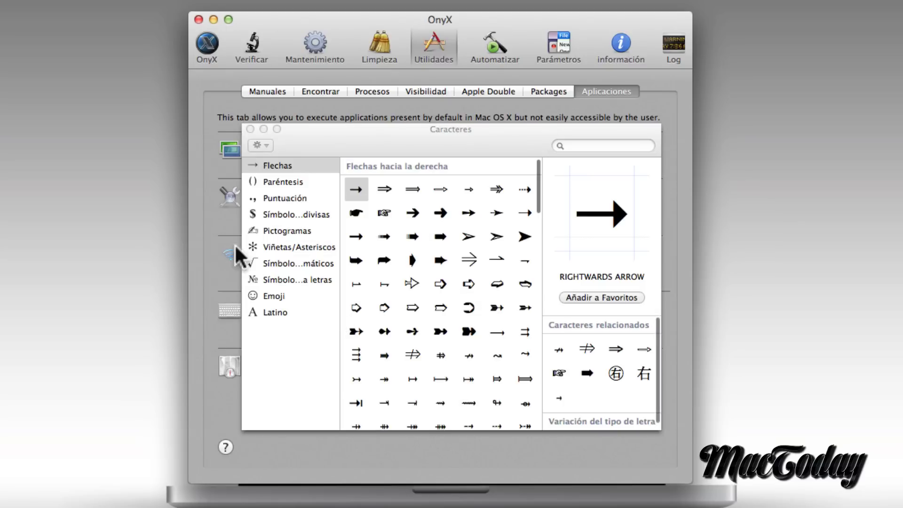
pyautogui.moveTo(378, 143); pyautogui.dragTo(639, 40)
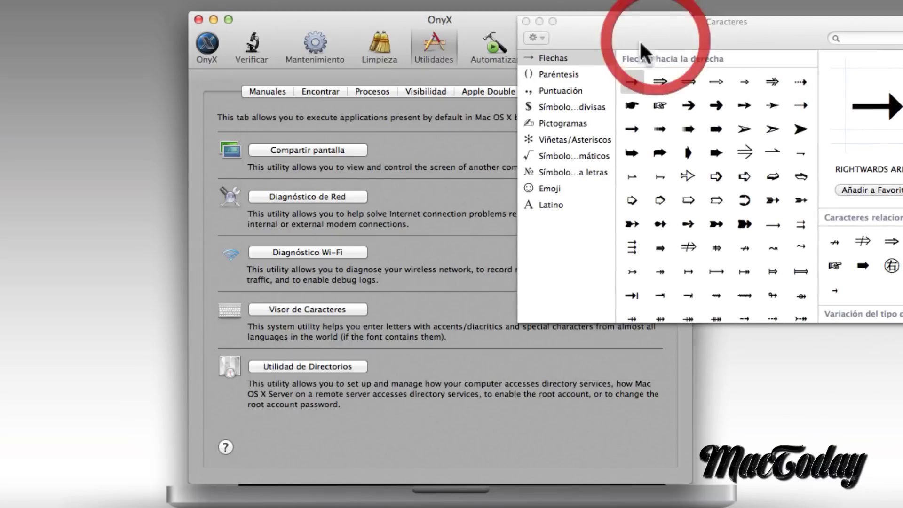
pyautogui.click(525, 21)
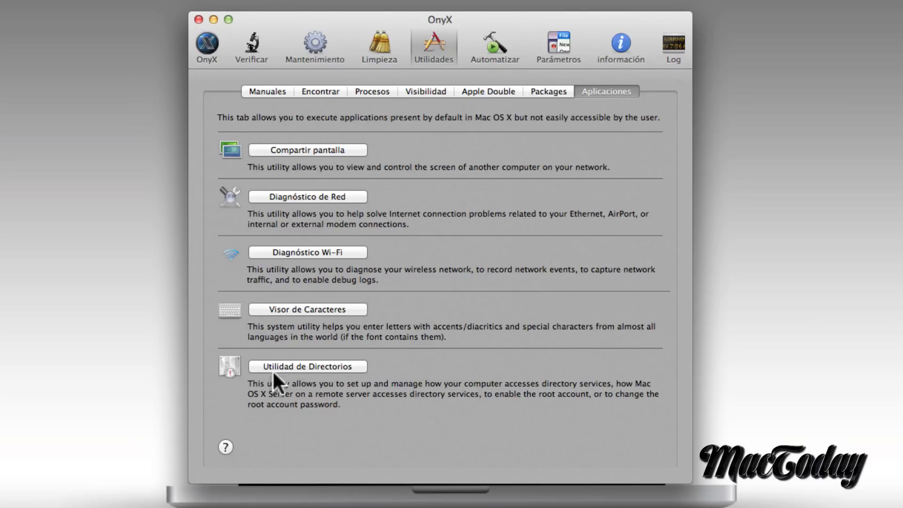
# - Toggle the Índice de Spotlight and Índice de buzones de correo rebuild options in Automatizar, and restore the default selection
pyautogui.click(496, 47)
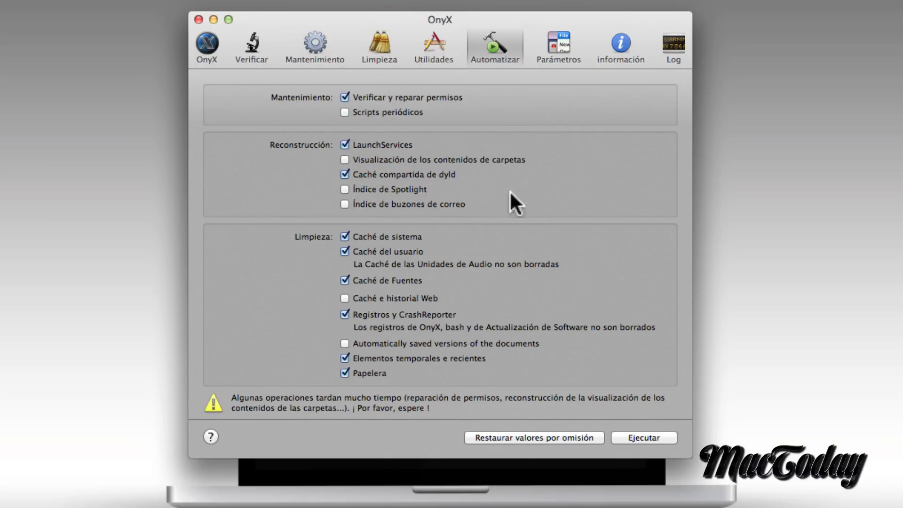
pyautogui.click(347, 188)
pyautogui.click(344, 205)
pyautogui.click(513, 437)
# - Execute the selected Automatizar tasks, allowing open applications to be closed, and finish without restarting or shutting down the computer
pyautogui.click(638, 437)
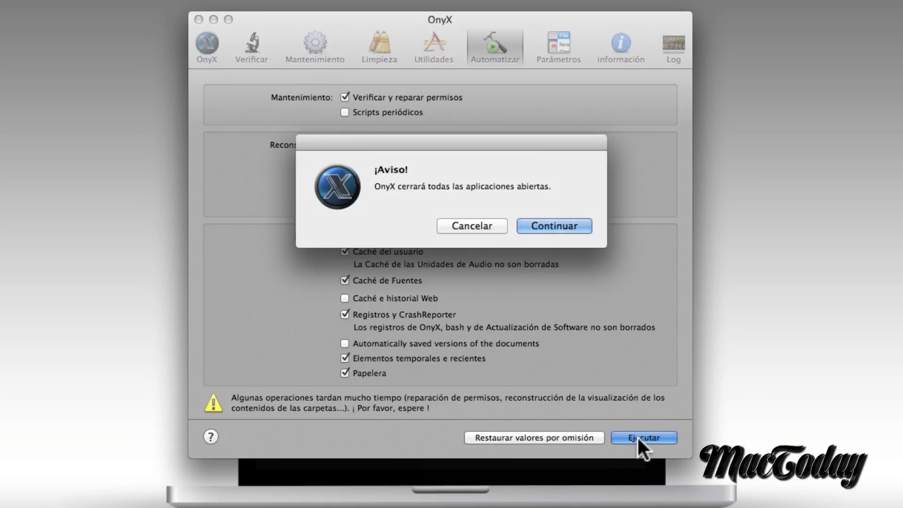
pyautogui.click(531, 219)
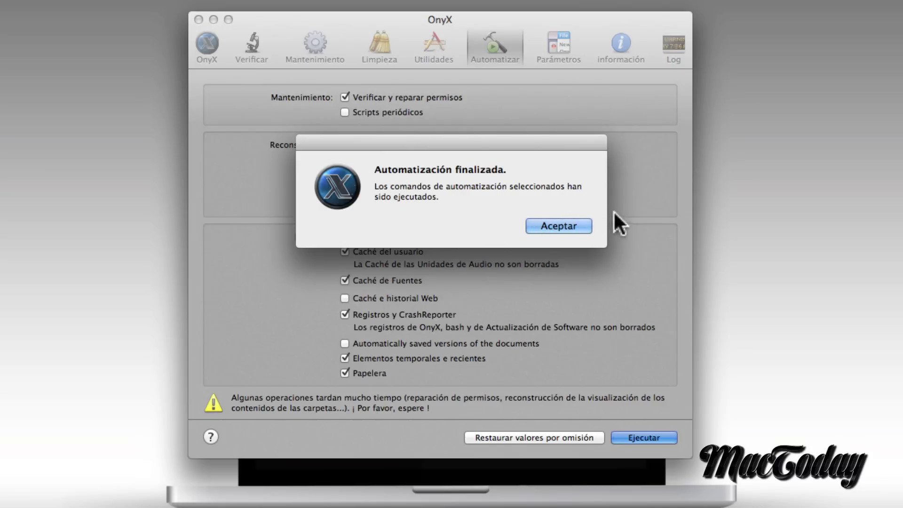
pyautogui.click(561, 226)
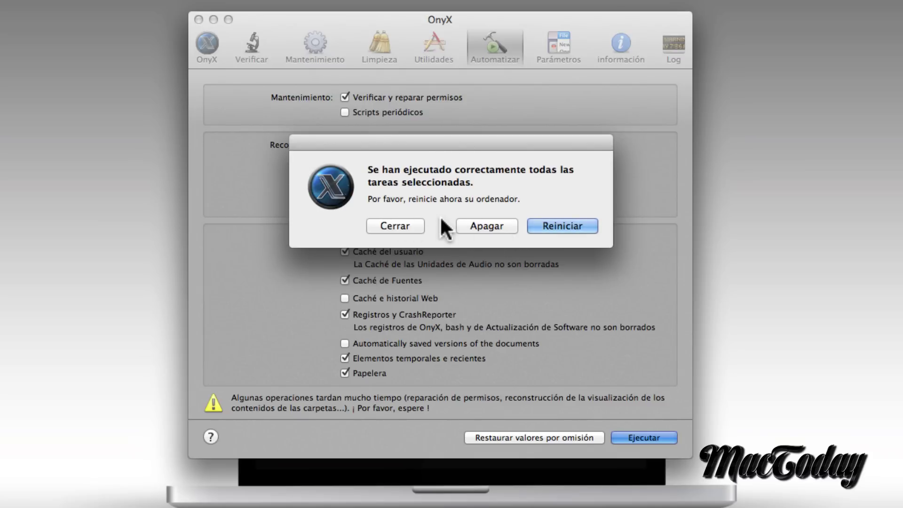
pyautogui.click(394, 226)
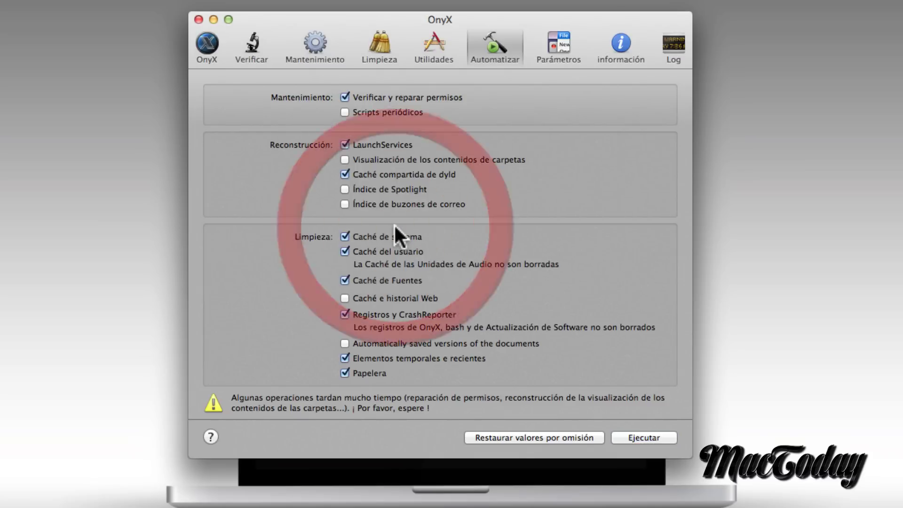
# - Look over the available screenshot formats in the general Parámetros settings, and capture the whole screen
pyautogui.click(563, 38)
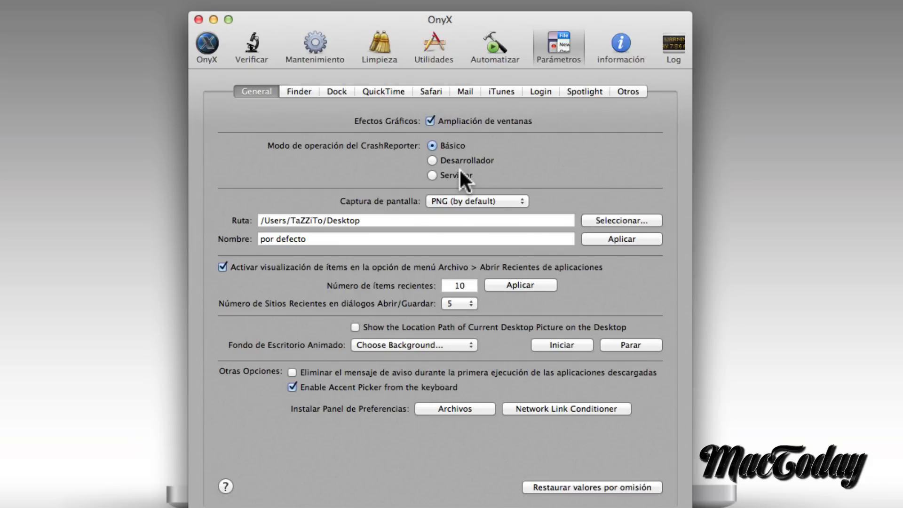
pyautogui.click(512, 204)
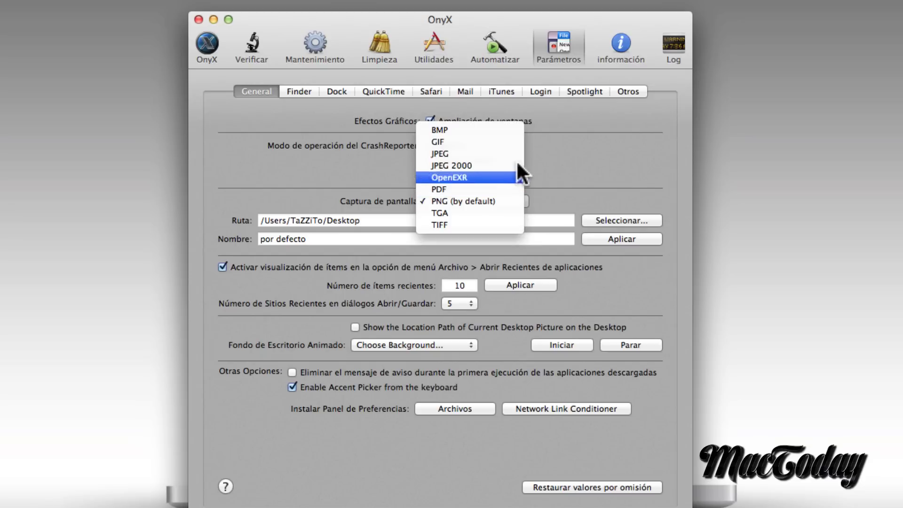
pyautogui.click(586, 169)
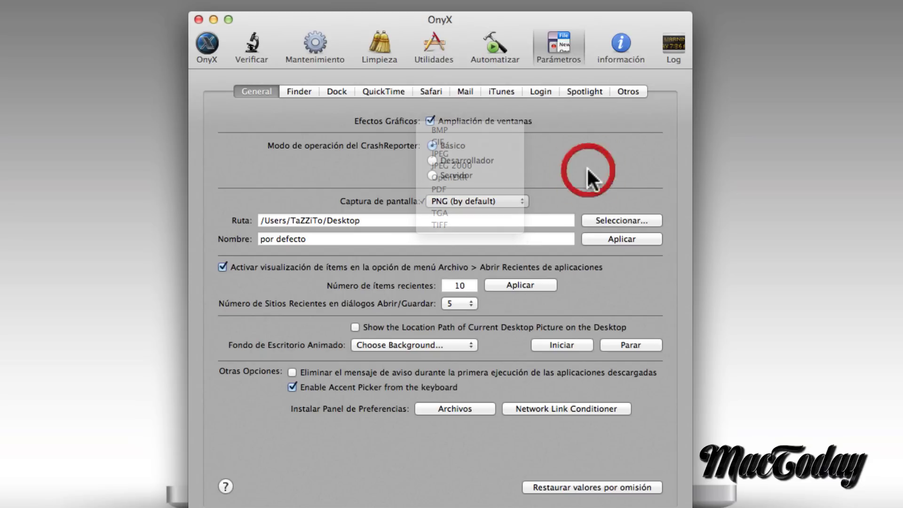
pyautogui.press('super+shift+3')
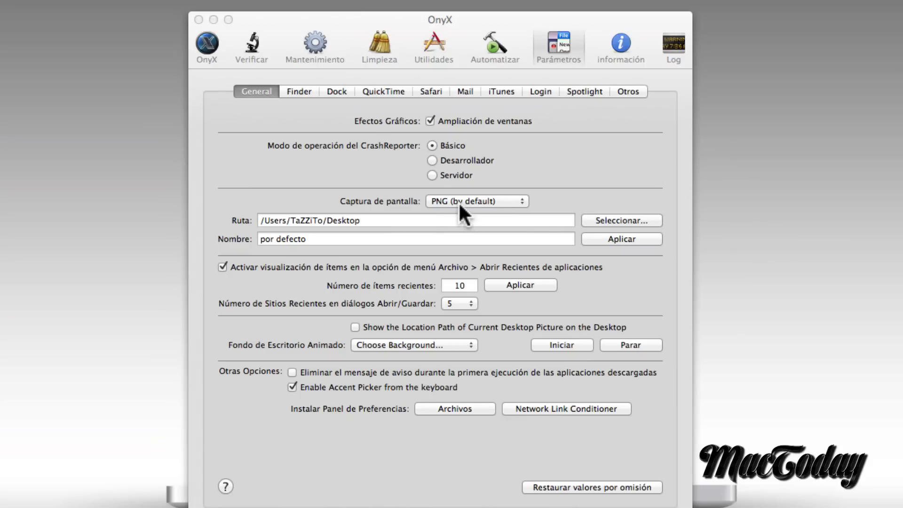
# - Set the screenshot format to JPEG, allowing SystemUIServer to restart, and capture a selected area across the upper part of the OnyX window
pyautogui.click(458, 201)
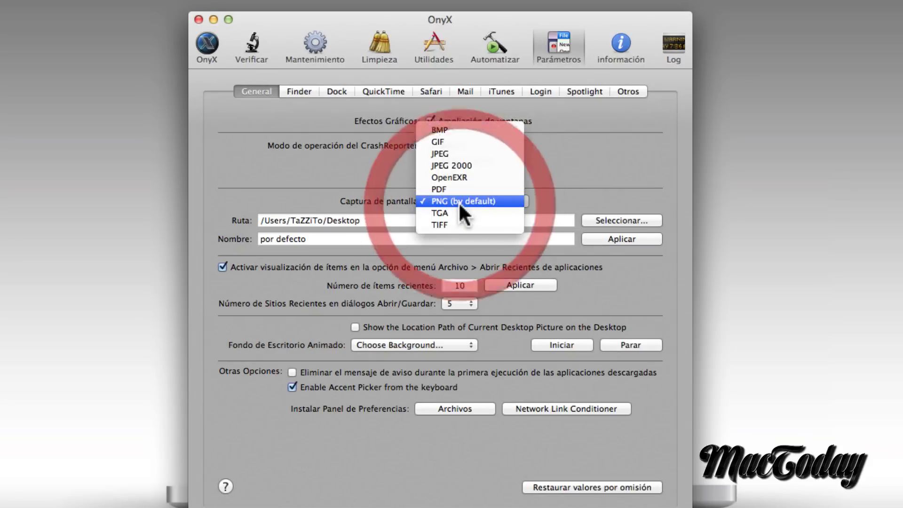
pyautogui.click(458, 153)
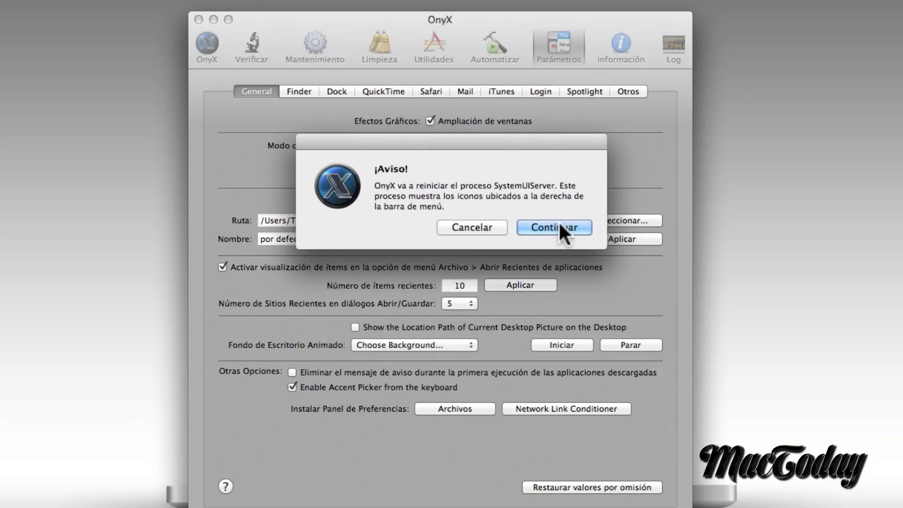
pyautogui.click(568, 226)
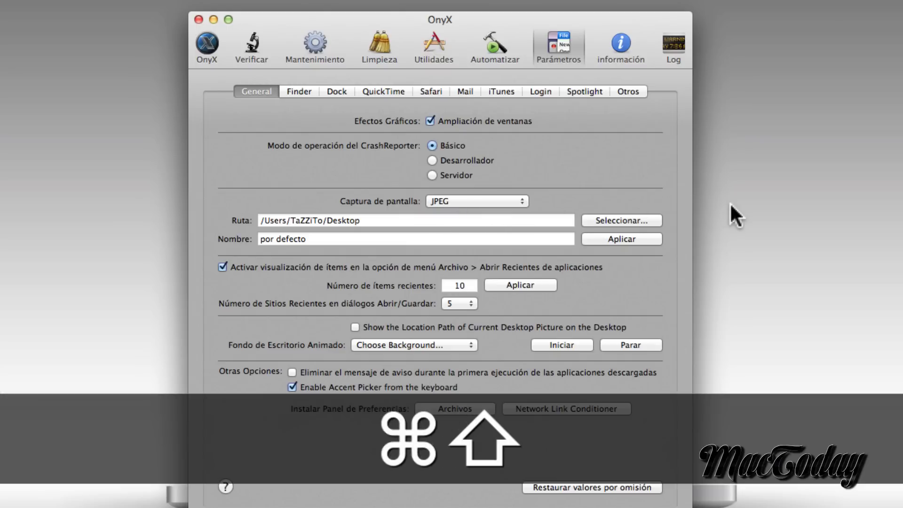
pyautogui.press('super+shift+4')
pyautogui.moveTo(151, 13); pyautogui.dragTo(631, 89)
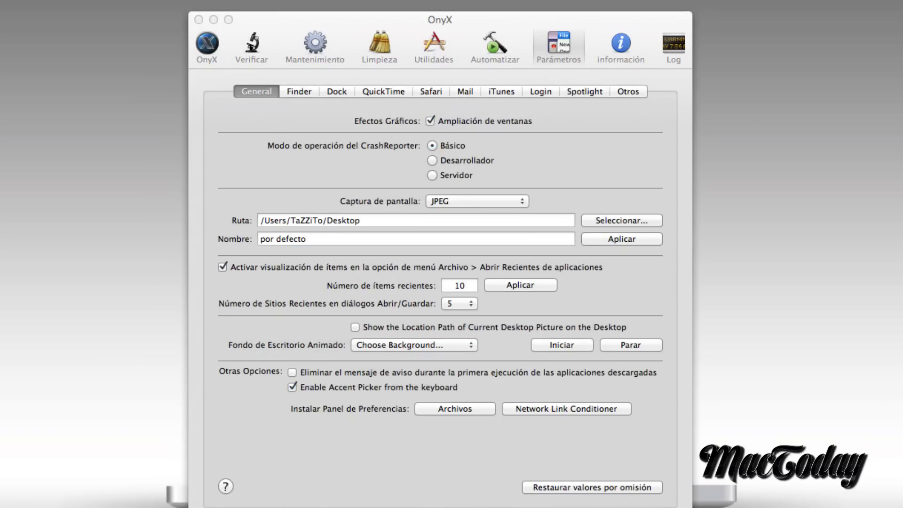
# - Preview the captured screenshot, check its file information, and move it to the Trash
pyautogui.press('space')
pyautogui.press('space')
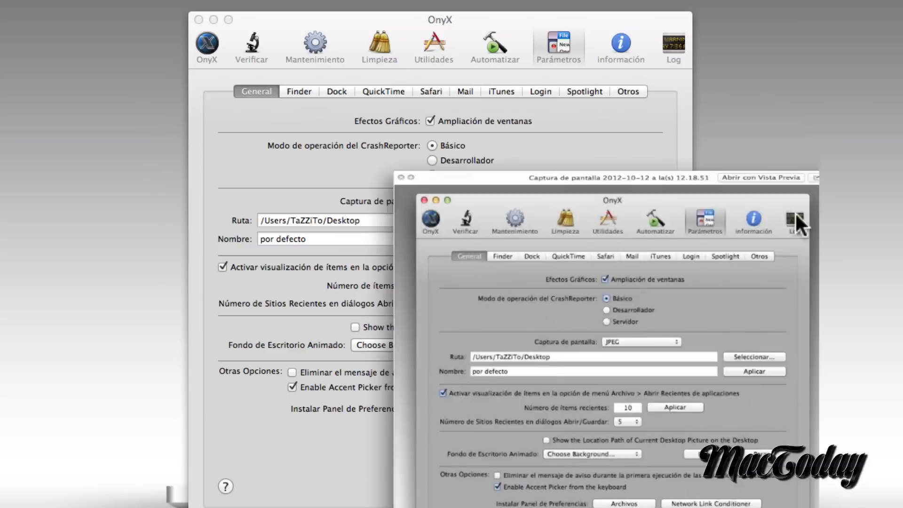
pyautogui.press('super+i')
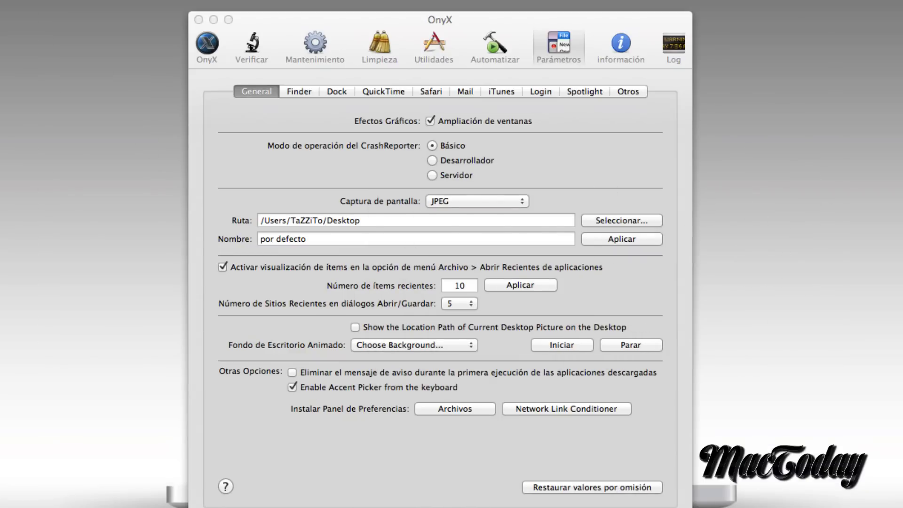
pyautogui.press('super+BackSpace')
# - Set the screenshot save path to a new folder named Capturas de pantalla inside Imágenes, allowing SystemUIServer to restart
pyautogui.click(602, 218)
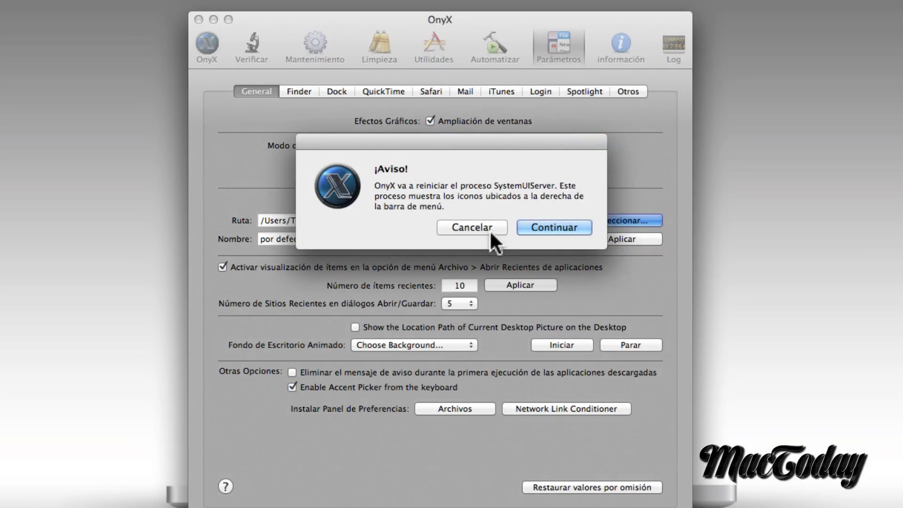
pyautogui.click(549, 222)
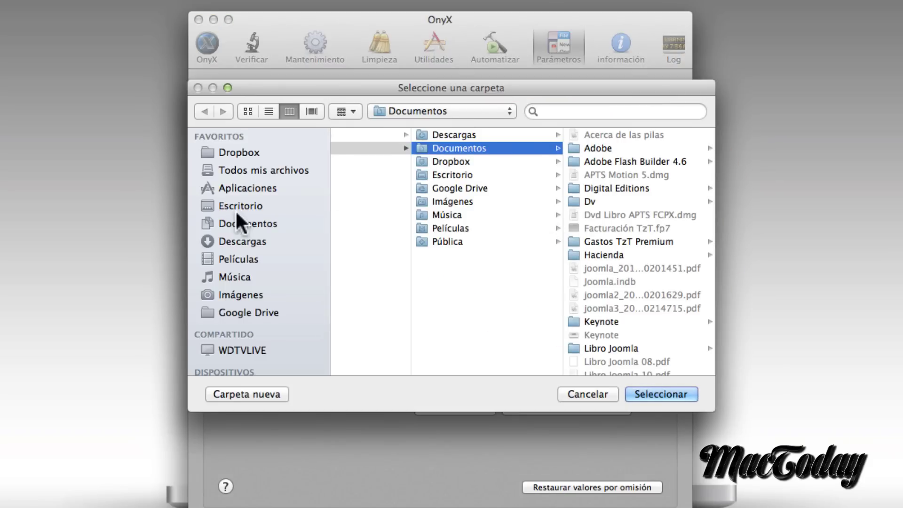
pyautogui.click(236, 290)
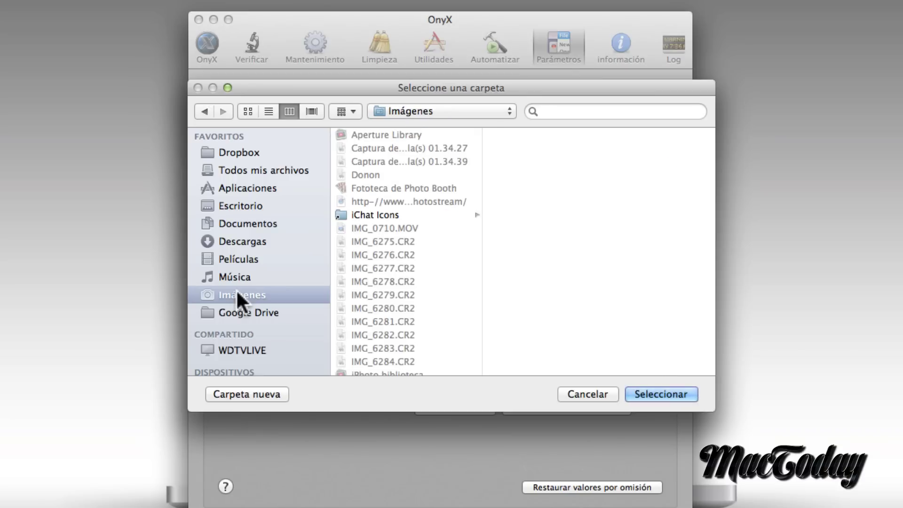
pyautogui.click(258, 393)
pyautogui.write('Cap')
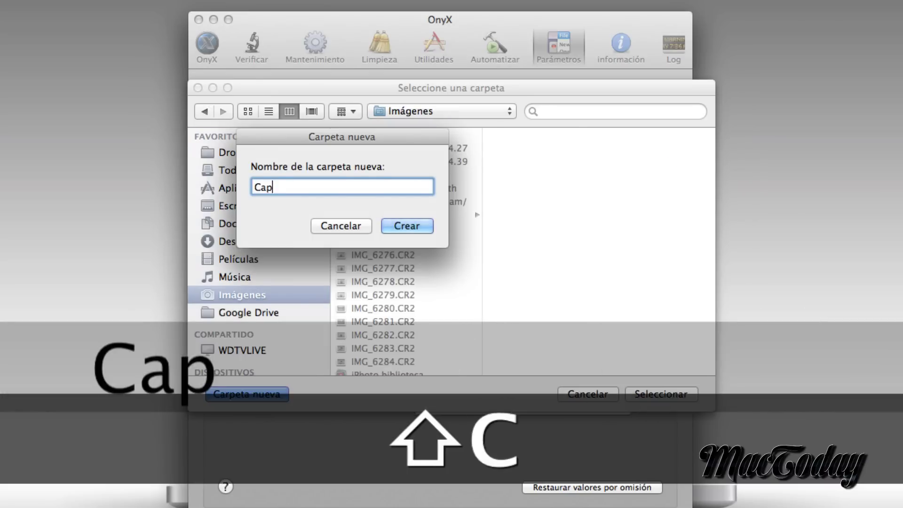
pyautogui.write('turas de pantalla')
pyautogui.press('Return')
pyautogui.click(659, 394)
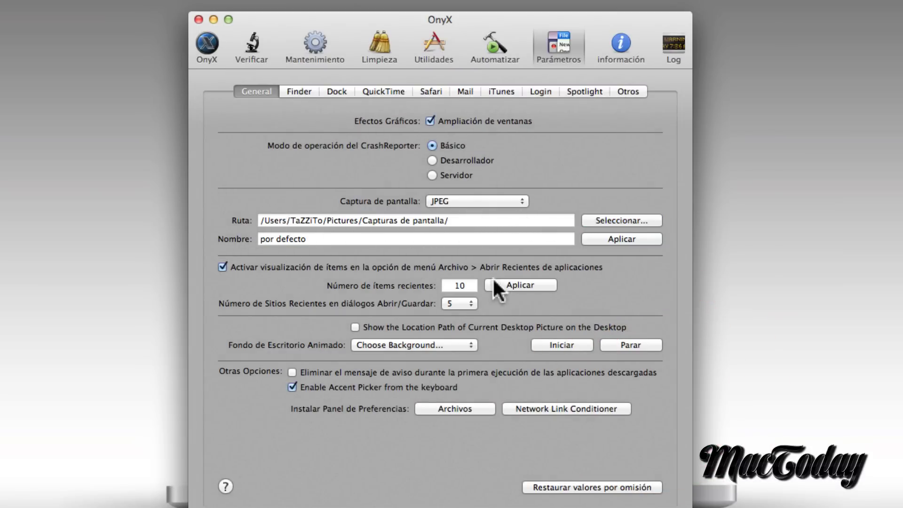
# - Enter Captura as the screenshot name and look over the options for the number of recent places in Open/Save dialogs
pyautogui.click(375, 240)
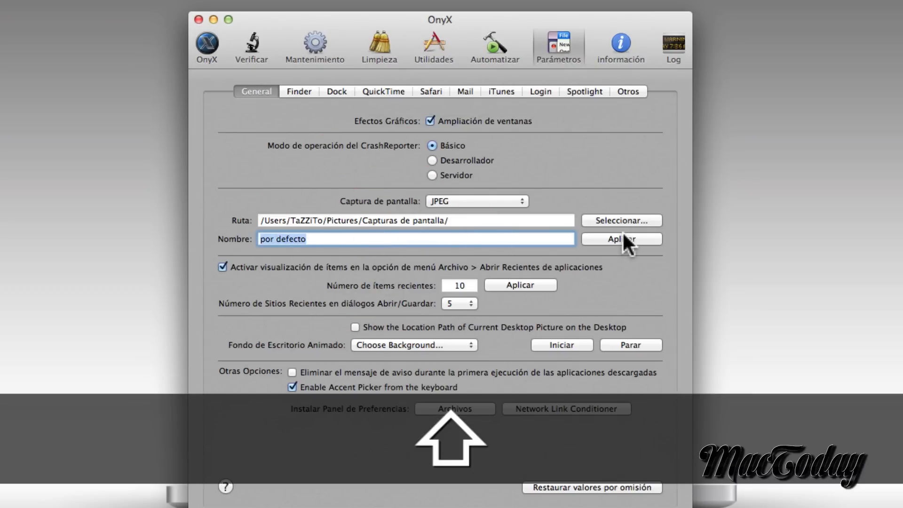
pyautogui.write('Captura')
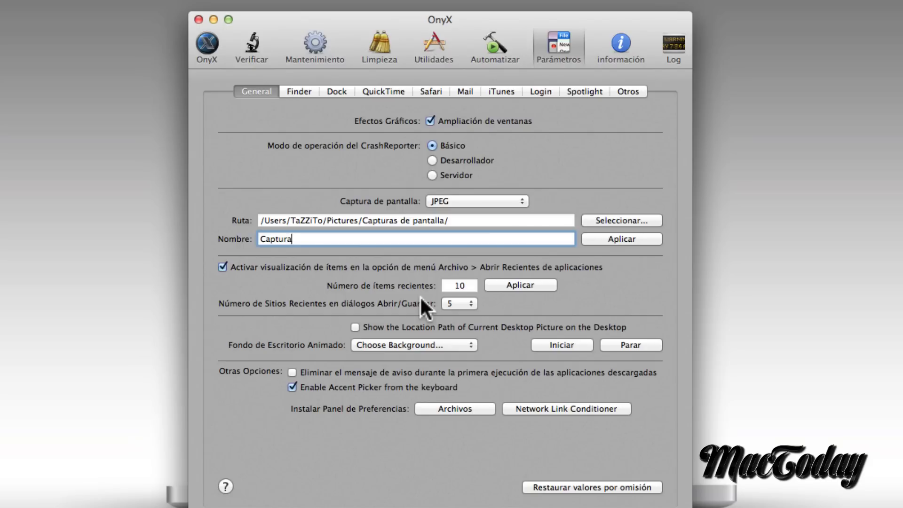
pyautogui.click(464, 306)
pyautogui.click(558, 307)
# - Look over the Finder parameters and set the Dock's appearance to 2D con efecto transparencia, allowing the Dock to restart
pyautogui.click(294, 94)
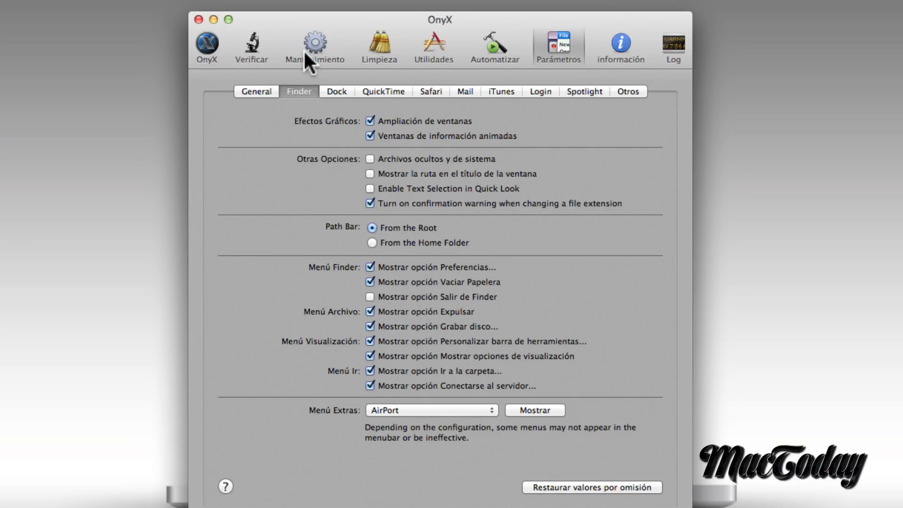
pyautogui.click(342, 91)
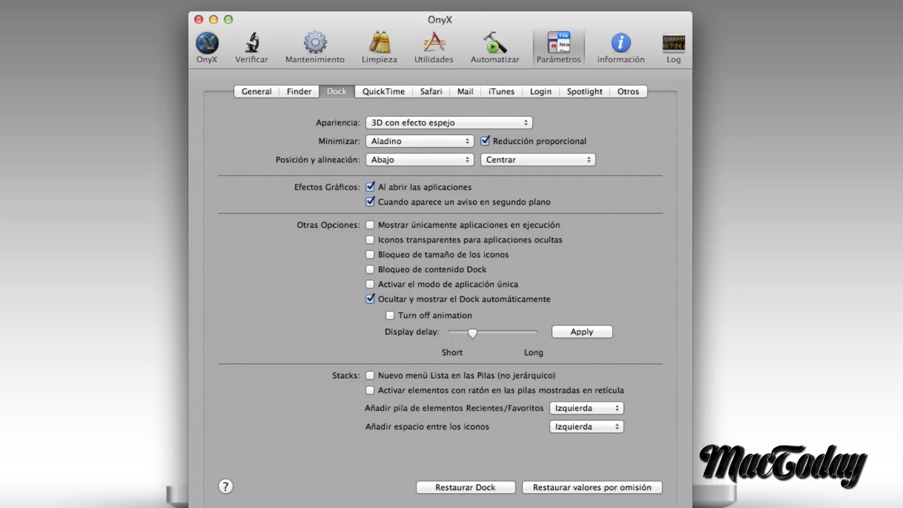
pyautogui.click(520, 123)
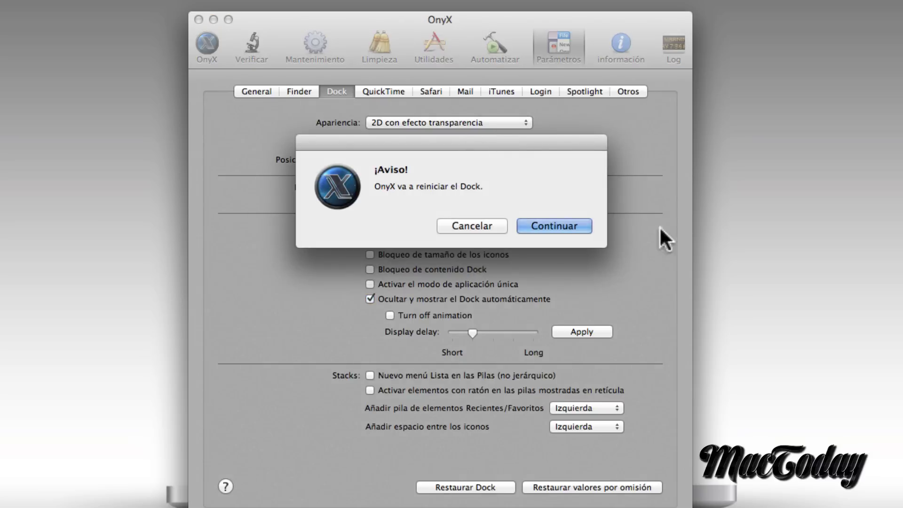
pyautogui.click(560, 224)
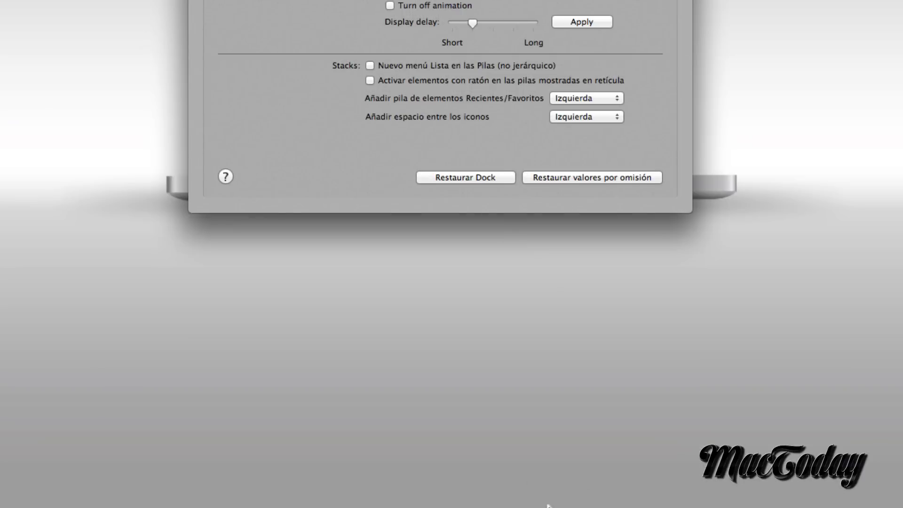
pyautogui.moveTo(548, 506)
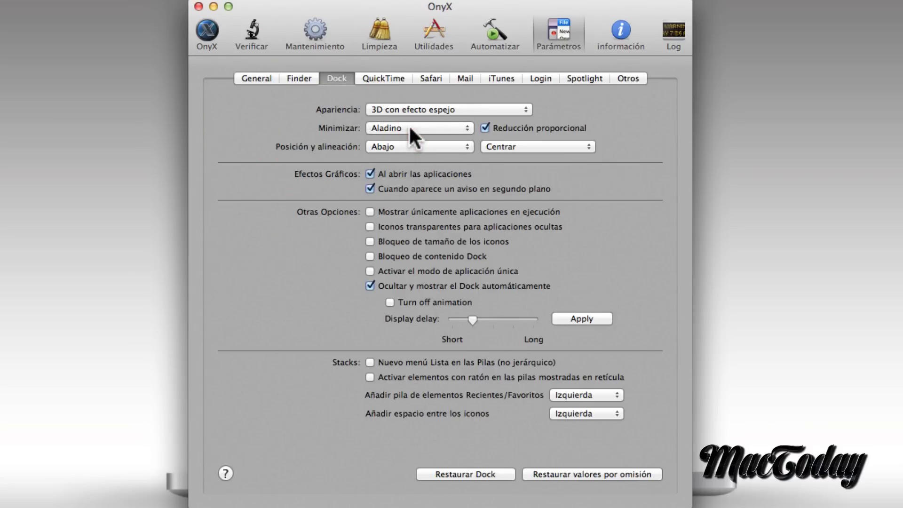
# - Test minimising the OnyX window with the Aladino effect and again with Succión, allowing the Dock to restart, and restore the window
pyautogui.click(213, 4)
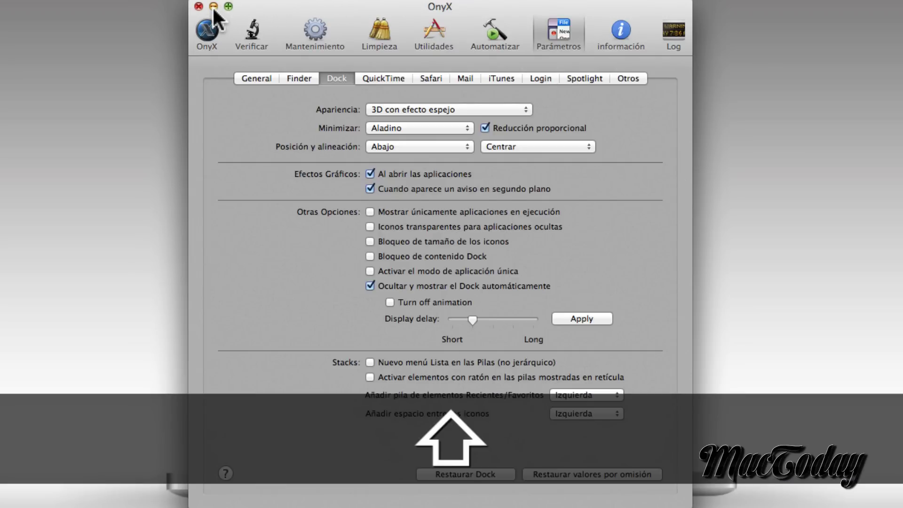
pyautogui.click(212, 6)
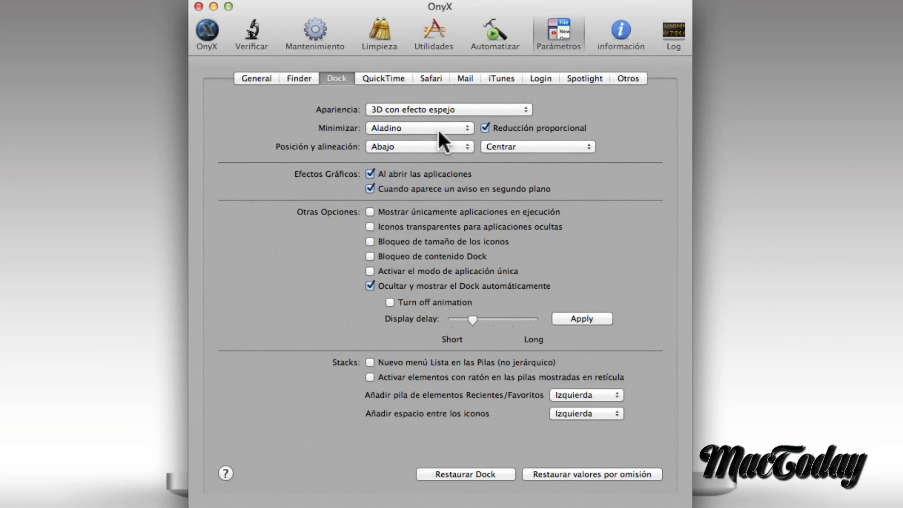
pyautogui.click(438, 128)
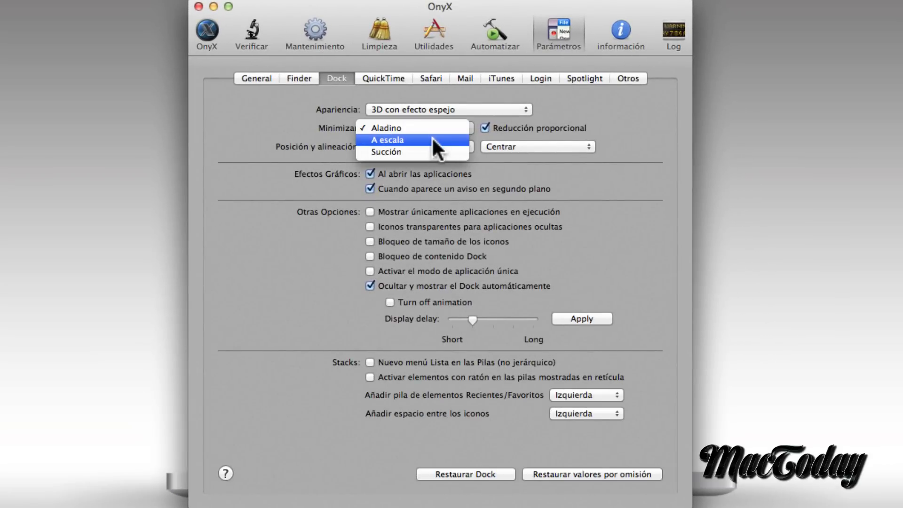
pyautogui.click(431, 150)
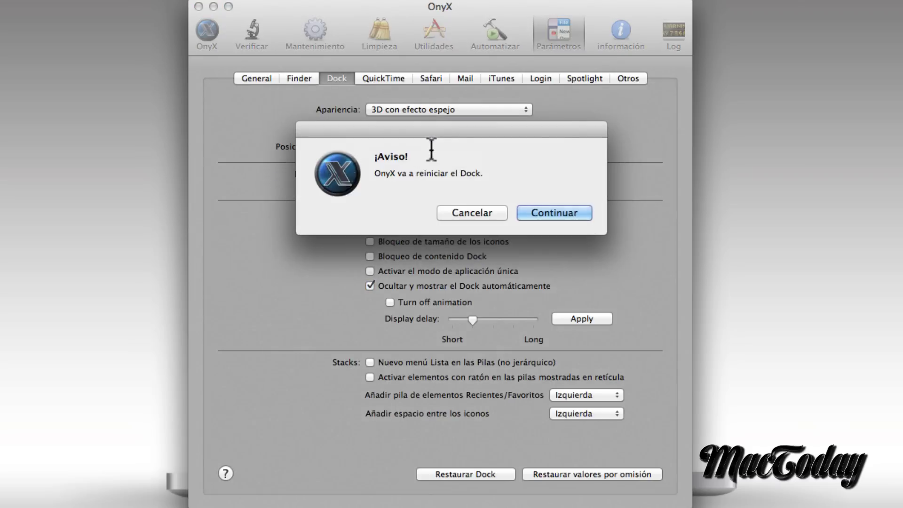
pyautogui.click(563, 212)
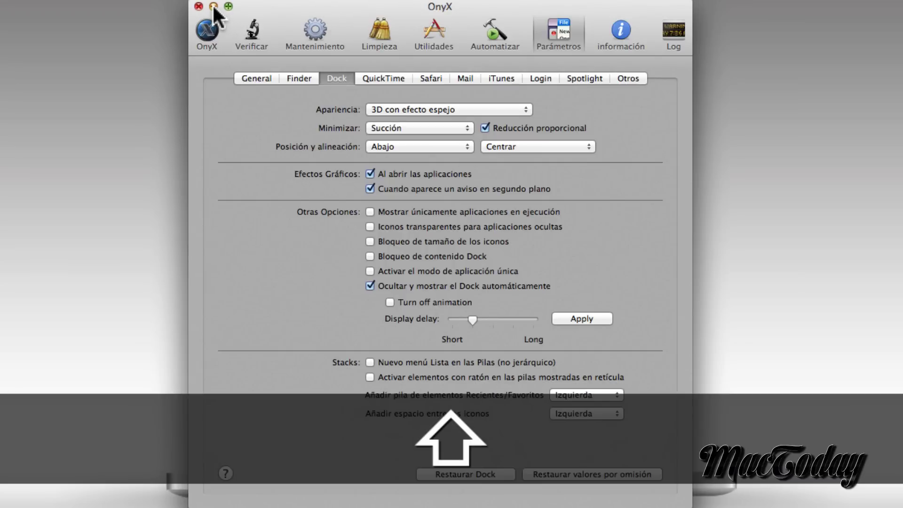
pyautogui.click(213, 6)
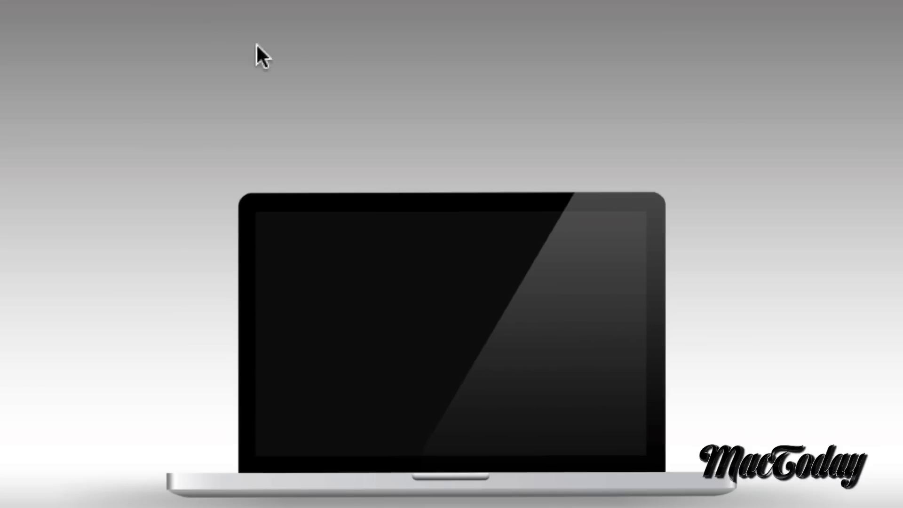
pyautogui.click(426, 491)
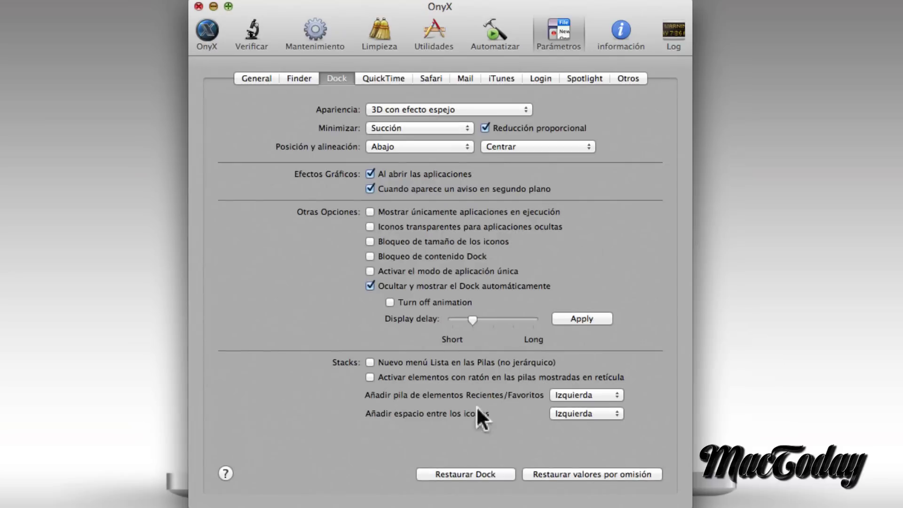
# - Look over the Dock appearance options and set the minimise effect back to Aladino, allowing the Dock to restart
pyautogui.click(392, 109)
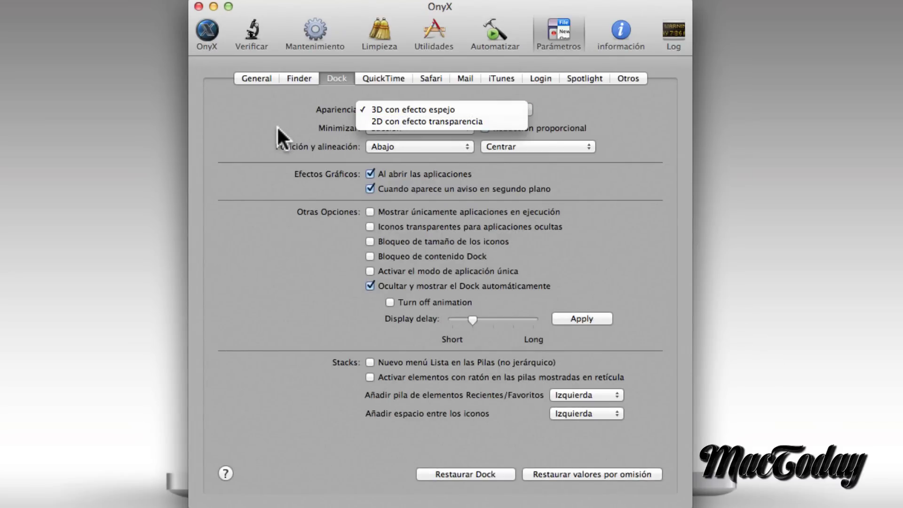
pyautogui.click(276, 125)
pyautogui.click(390, 125)
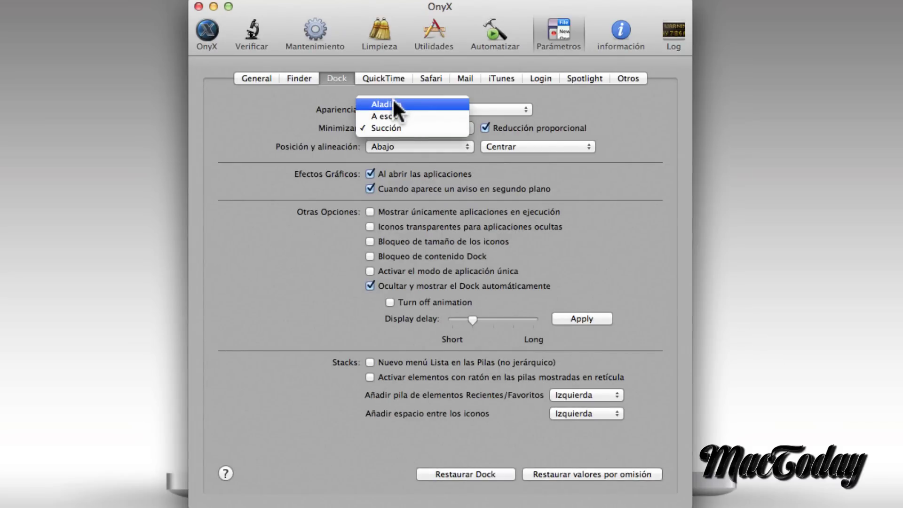
pyautogui.click(392, 98)
pyautogui.click(554, 213)
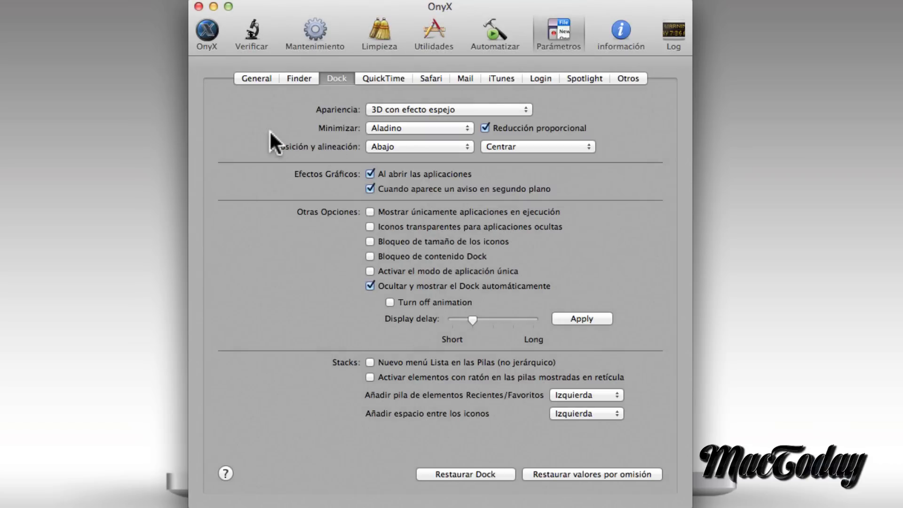
# - Look over the Dock position options and the QuickTime, Safari, Mail and iTunes parameters
pyautogui.click(408, 143)
pyautogui.click(593, 172)
pyautogui.click(386, 79)
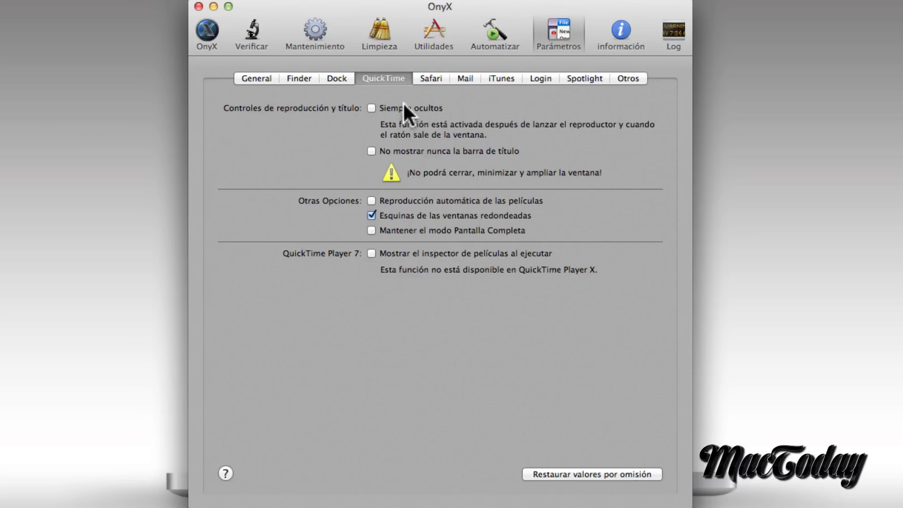
pyautogui.click(429, 80)
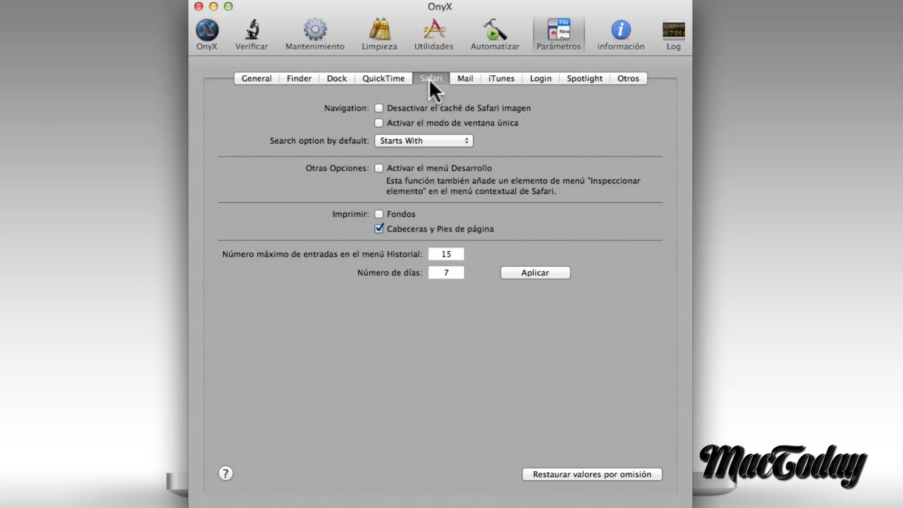
pyautogui.click(465, 78)
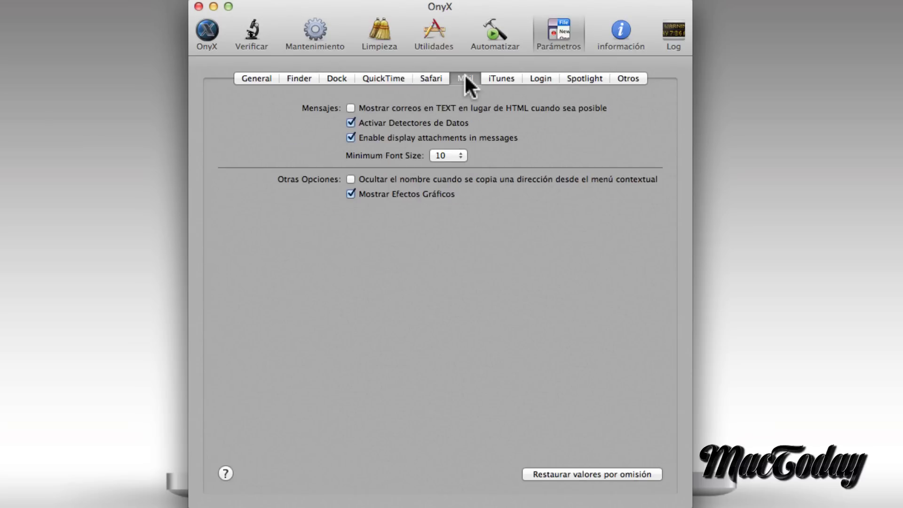
pyautogui.click(498, 78)
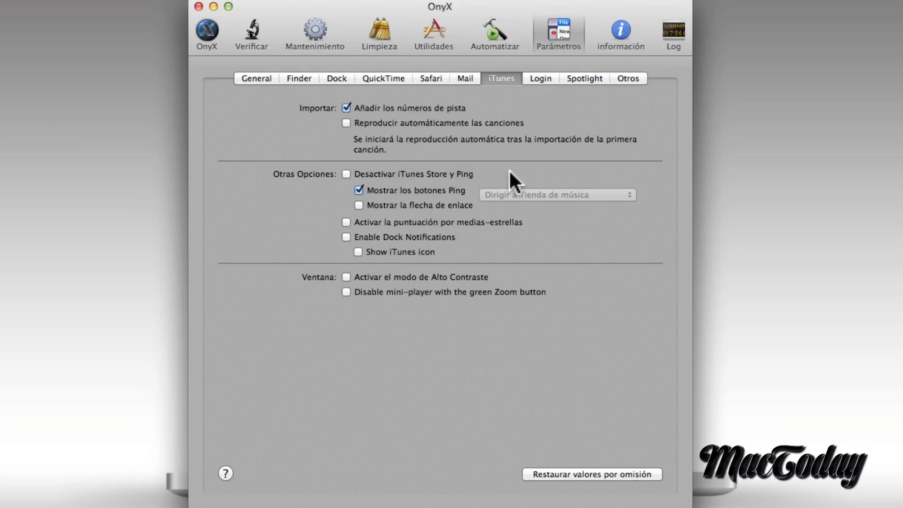
# - Set the login window logo to ManzanaLogo.png and restore the original logo
pyautogui.click(536, 79)
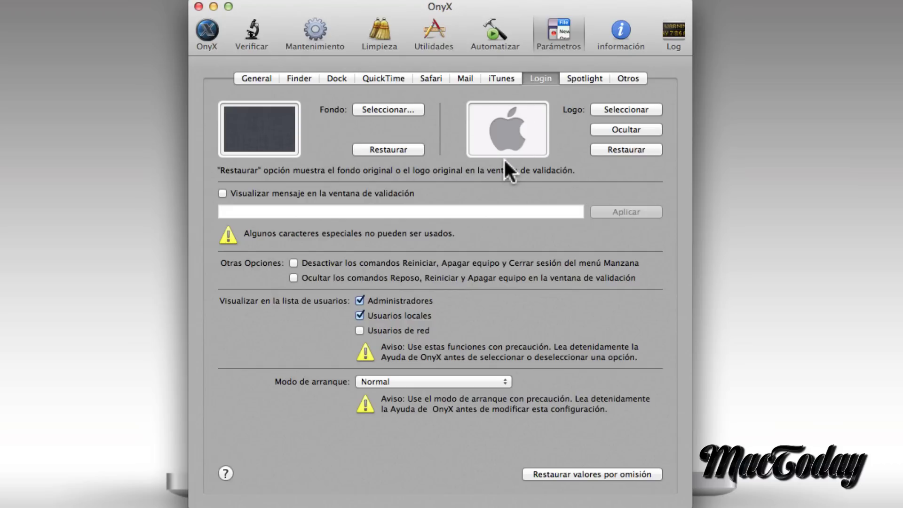
pyautogui.click(638, 108)
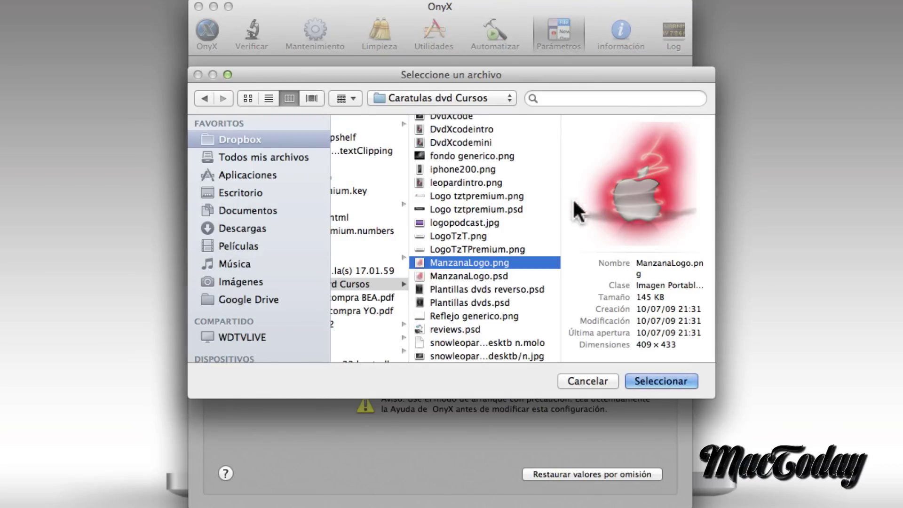
pyautogui.click(657, 383)
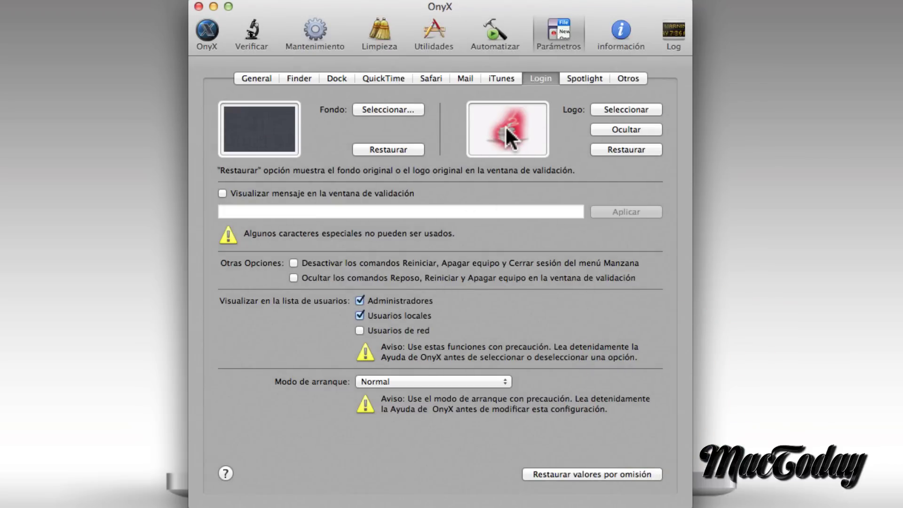
pyautogui.click(642, 150)
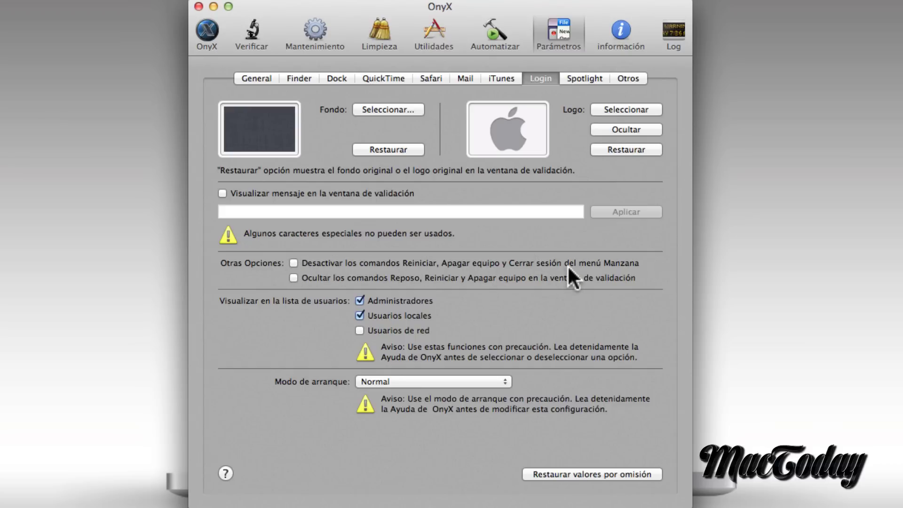
# - Look over the Apple menu commands and the Spotlight and Otros parameters
pyautogui.click(20, 8)
pyautogui.moveTo(38, 9)
pyautogui.click(595, 75)
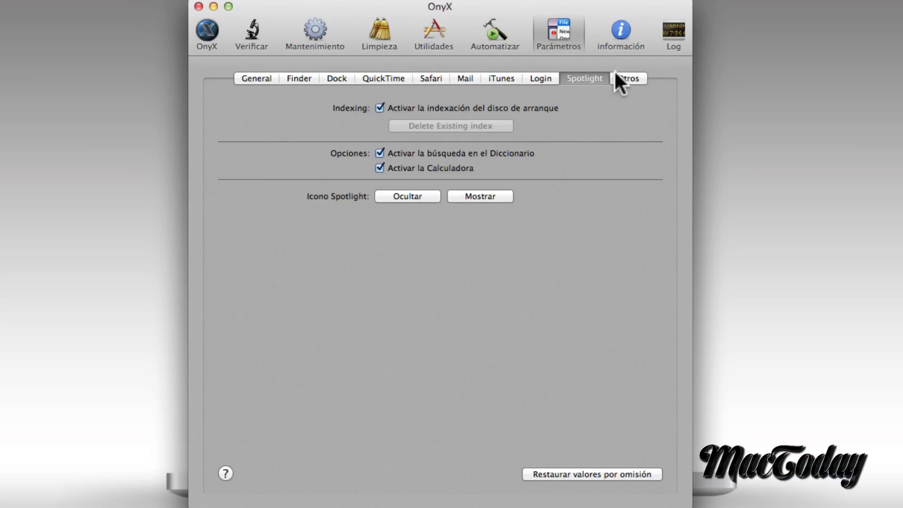
pyautogui.click(619, 73)
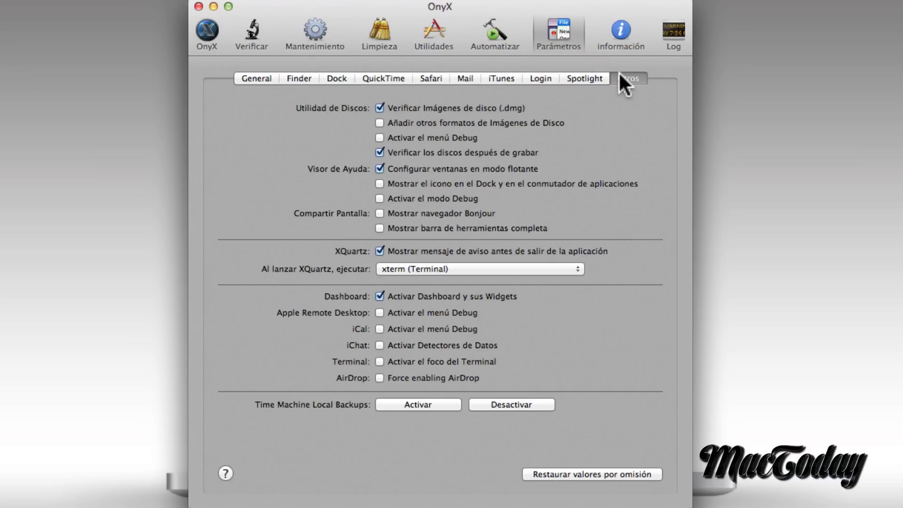
# - Return to the general parameters and quit OnyX, confirming the exit
pyautogui.click(262, 79)
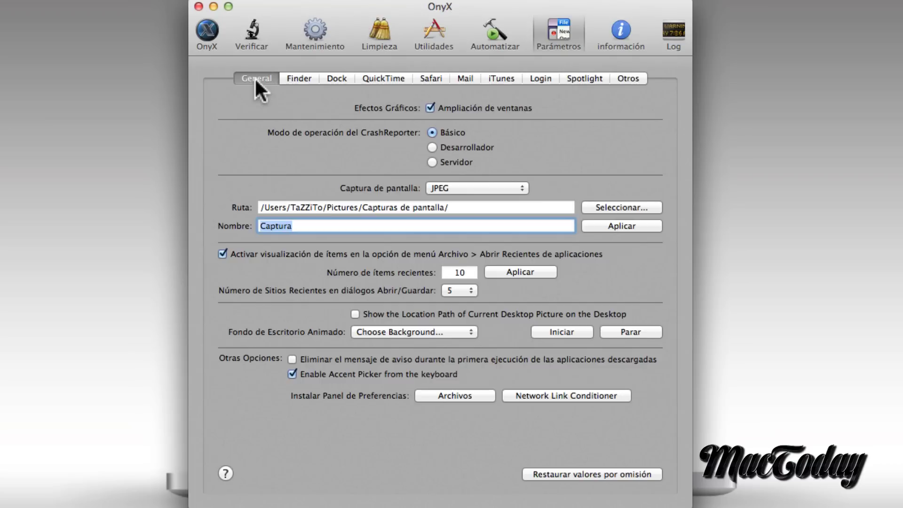
pyautogui.click(199, 6)
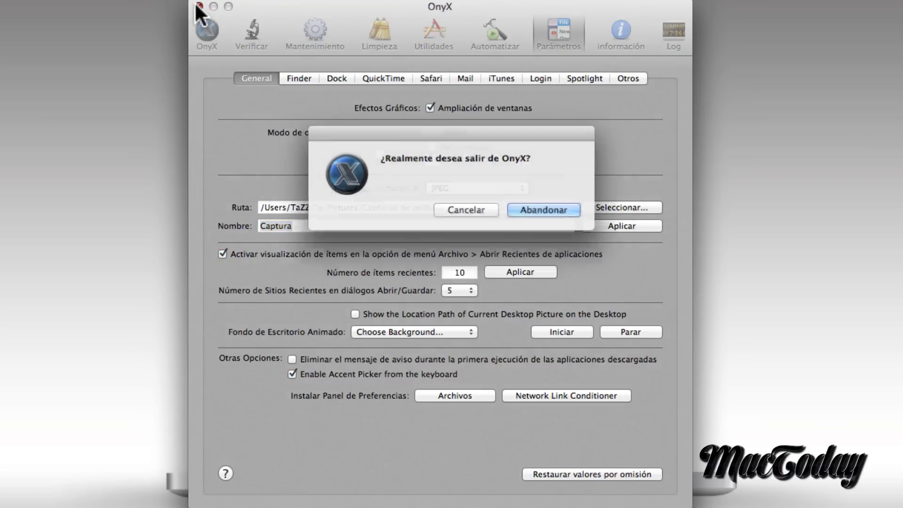
pyautogui.click(544, 207)
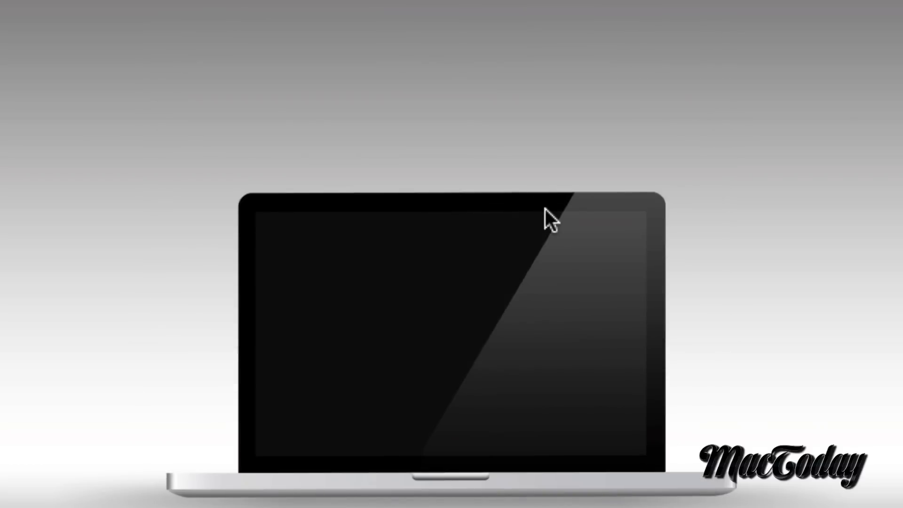